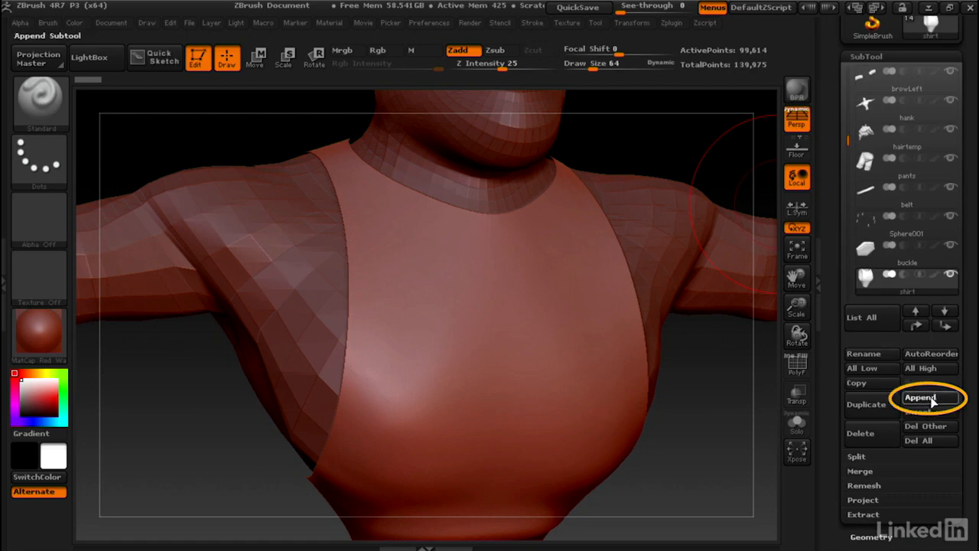
# - Append a Plane3D mesh to the character's subtools and make the new plane the active subtool
pyautogui.click(909, 399)
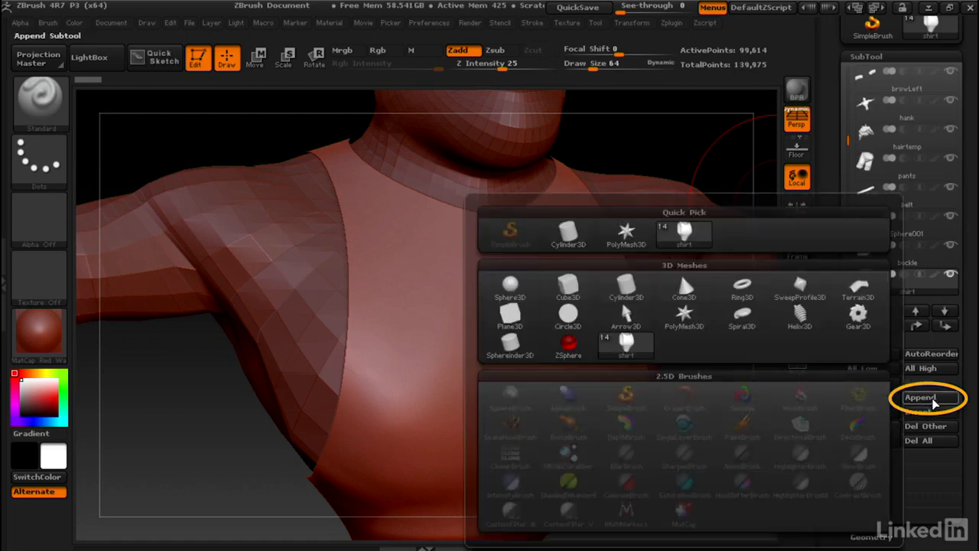
pyautogui.click(510, 318)
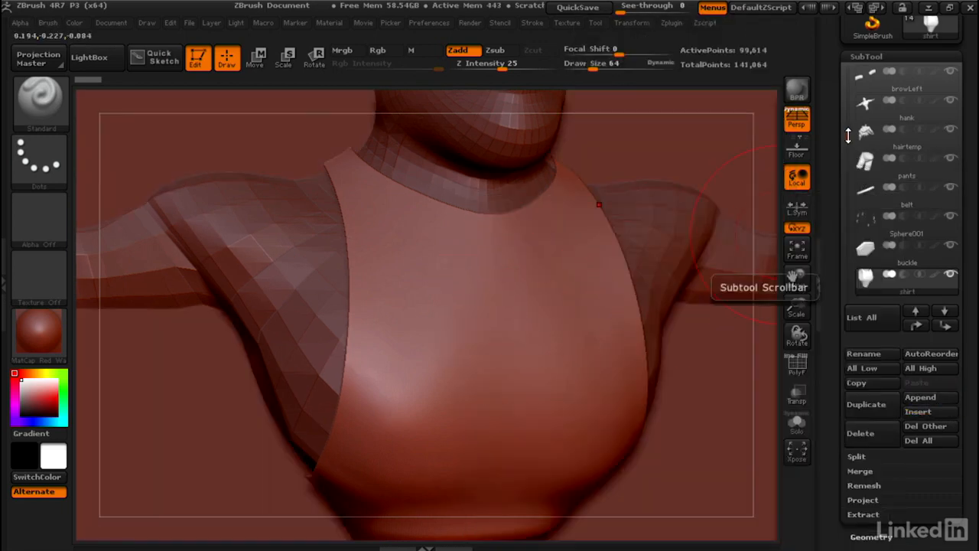
pyautogui.moveTo(849, 136); pyautogui.dragTo(849, 217)
pyautogui.click(868, 224)
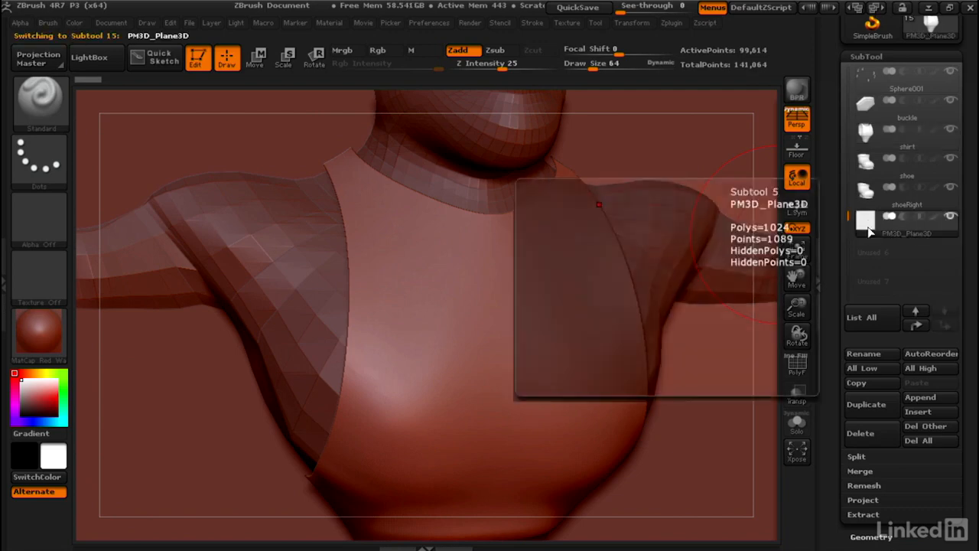
# - Isolate the plane in Solo mode, frame it in the view and show its polygon wireframe
pyautogui.click(797, 426)
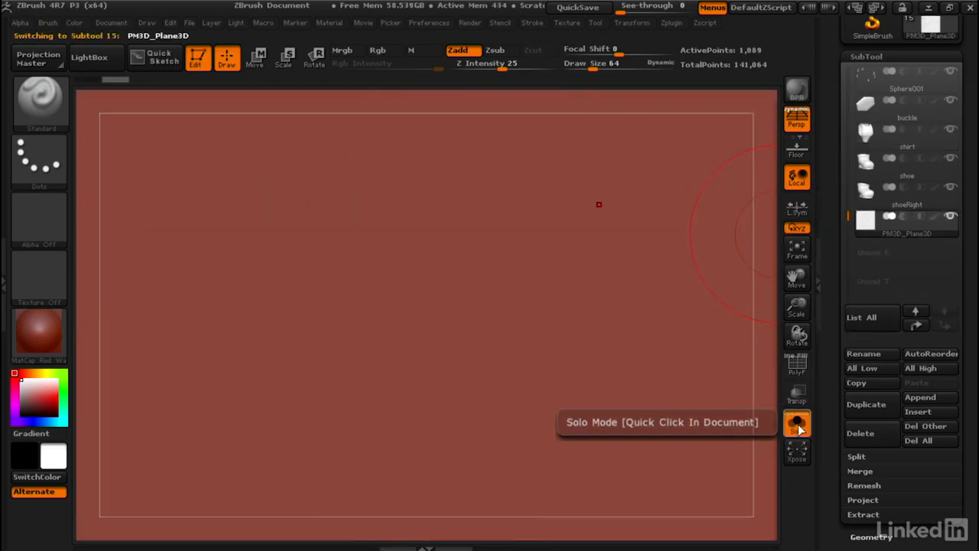
pyautogui.press('f')
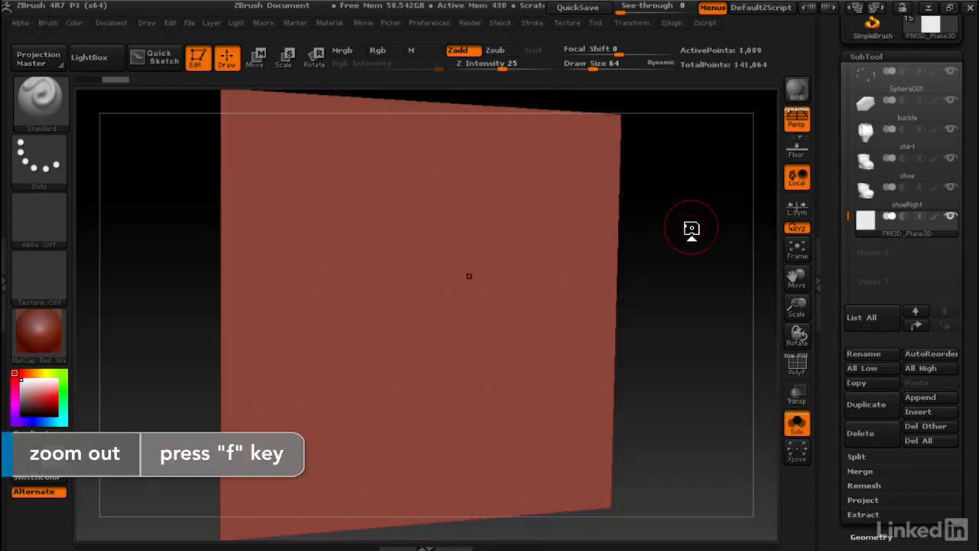
pyautogui.hotkey('shift', 'f')
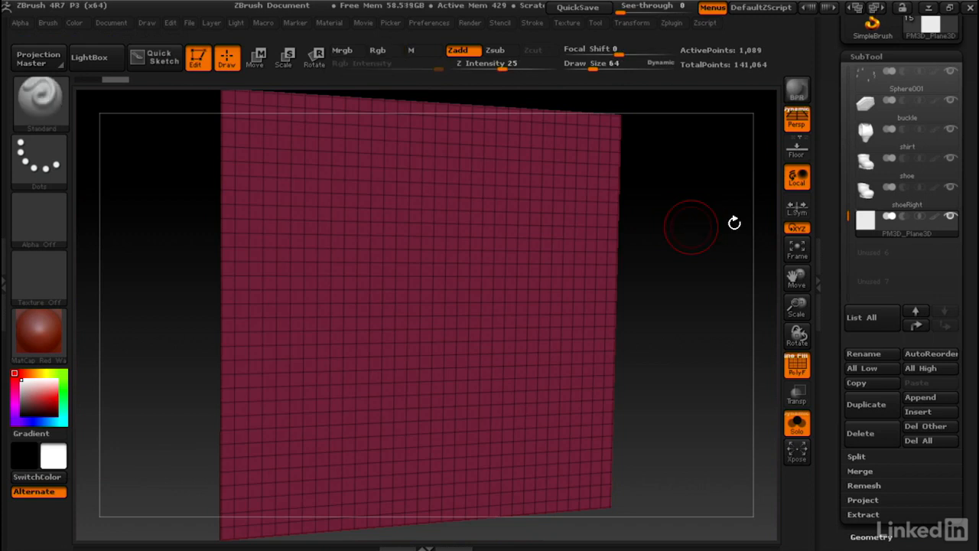
# - Reconstruct the plane's lower subdivision levels repeatedly until the lowest level is a single polygon
pyautogui.moveTo(833, 322); pyautogui.dragTo(862, 243)
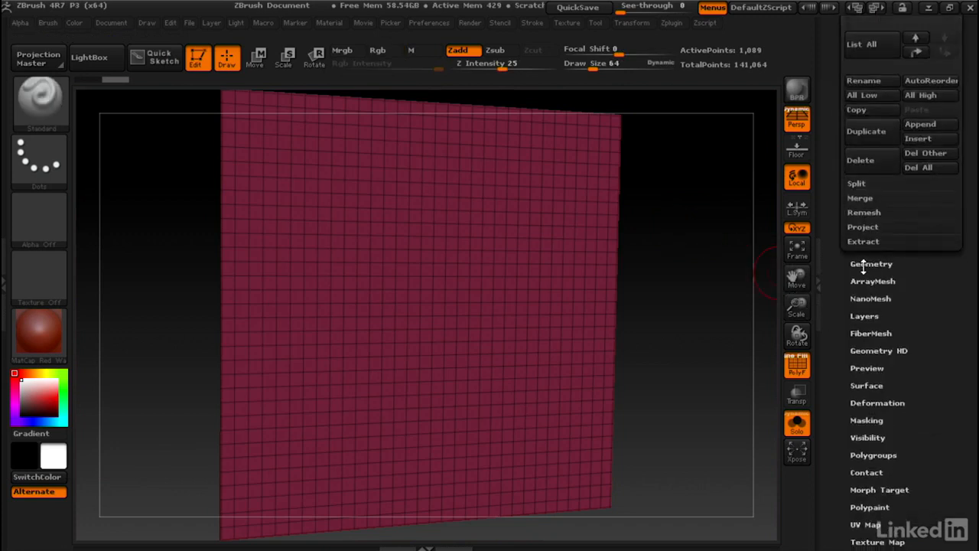
pyautogui.click(864, 264)
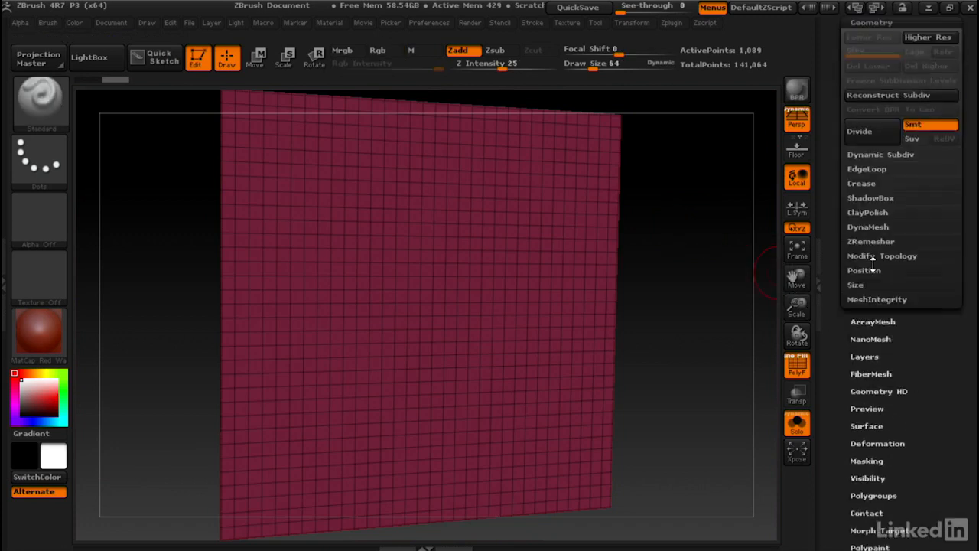
pyautogui.click(878, 95)
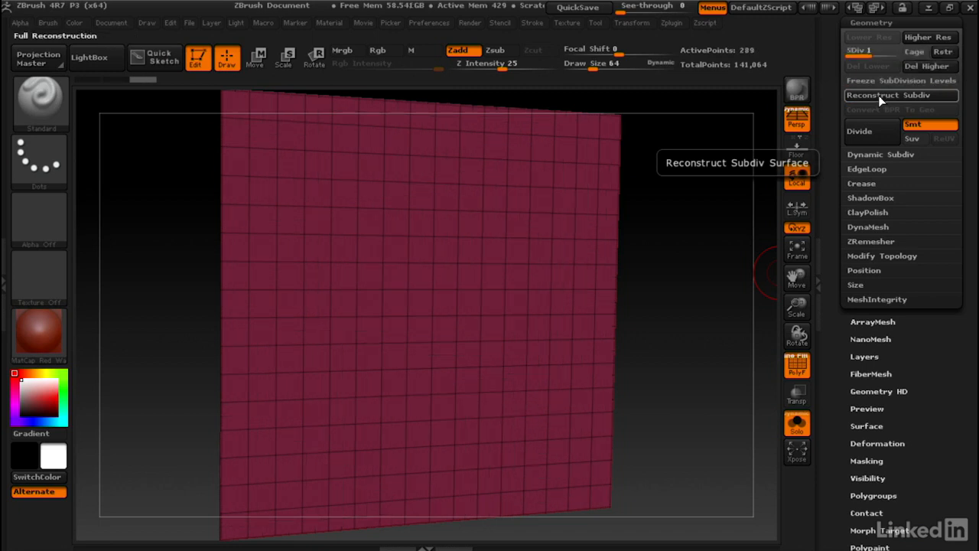
pyautogui.click(878, 95)
pyautogui.click(878, 95)
pyautogui.click(879, 94)
pyautogui.click(880, 94)
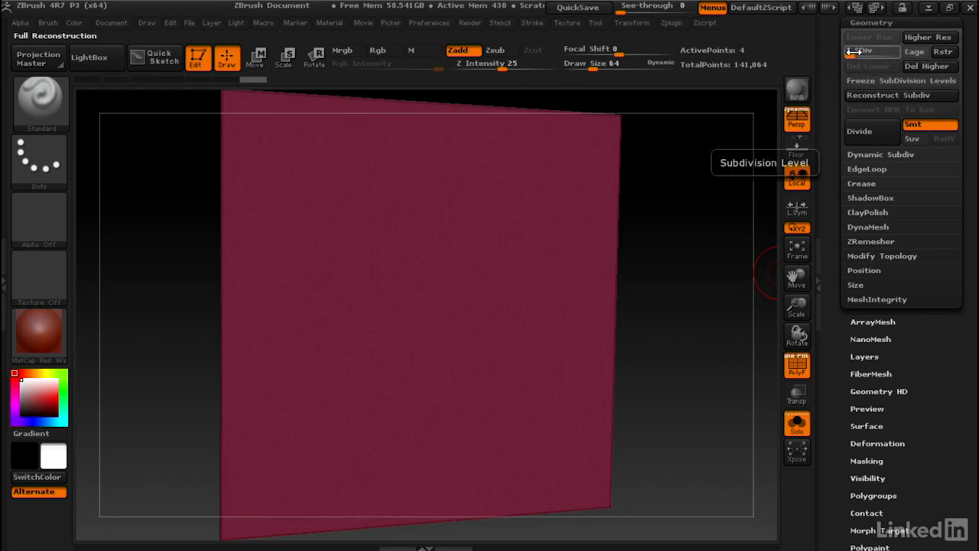
# - Go up to subdivision level 6, turn off Smt and divide the plane until it reaches level 11
pyautogui.moveTo(893, 56); pyautogui.dragTo(902, 55)
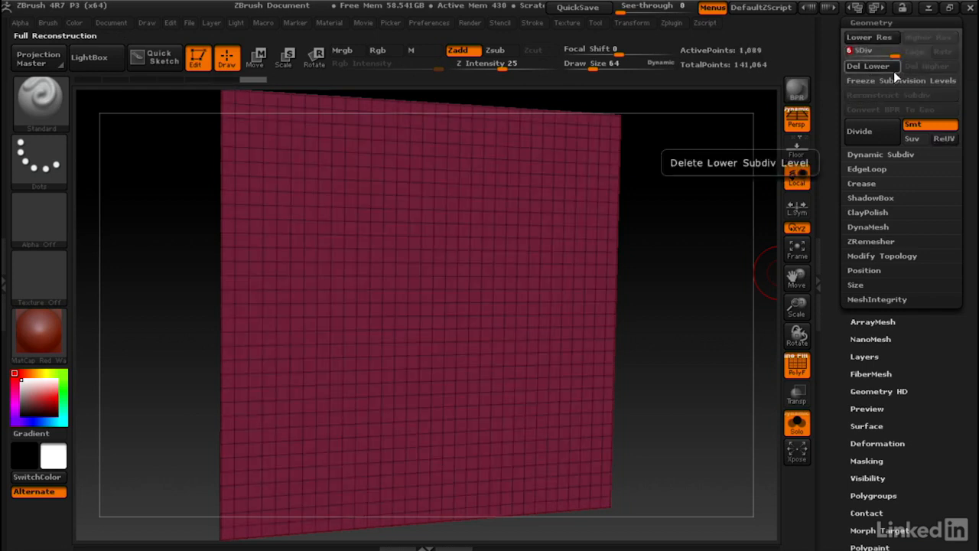
pyautogui.click(920, 127)
pyautogui.click(871, 130)
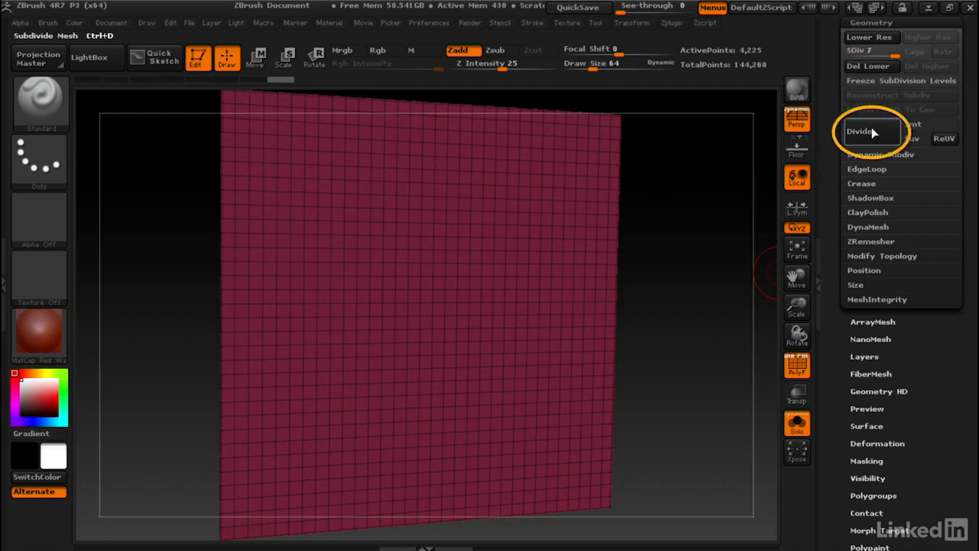
pyautogui.click(871, 130)
pyautogui.click(871, 130)
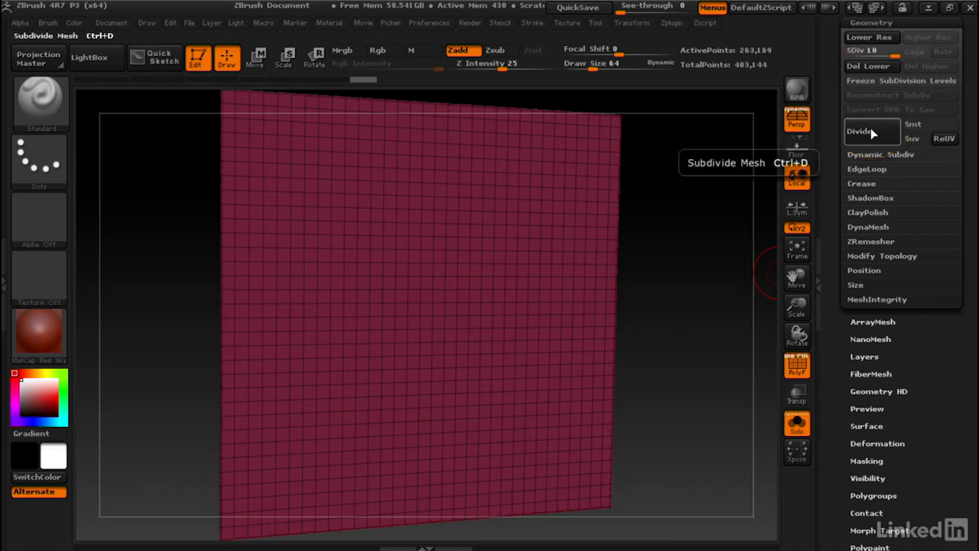
pyautogui.click(871, 130)
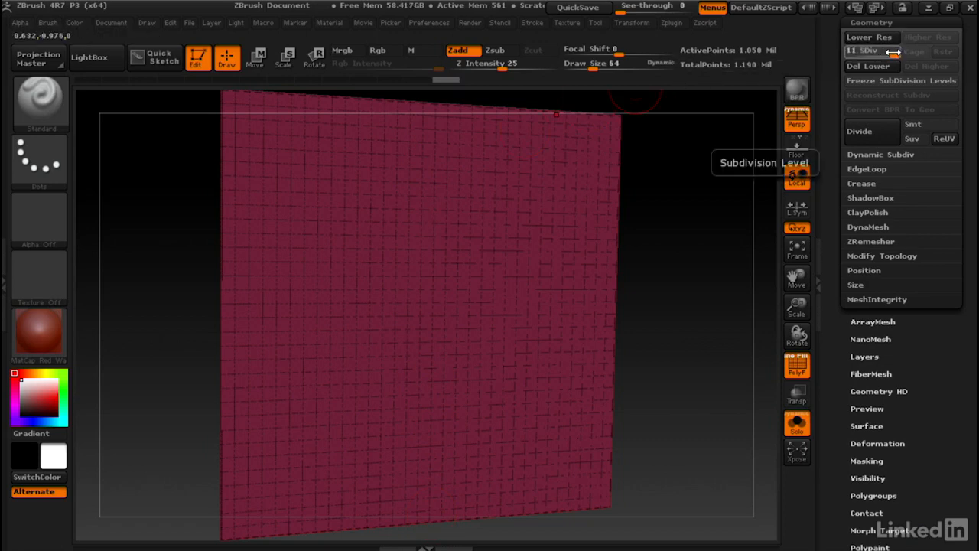
# - Mask a strip through the middle of the plane at subdivision level 5, and switch up to level 8
pyautogui.moveTo(893, 52); pyautogui.dragTo(865, 51)
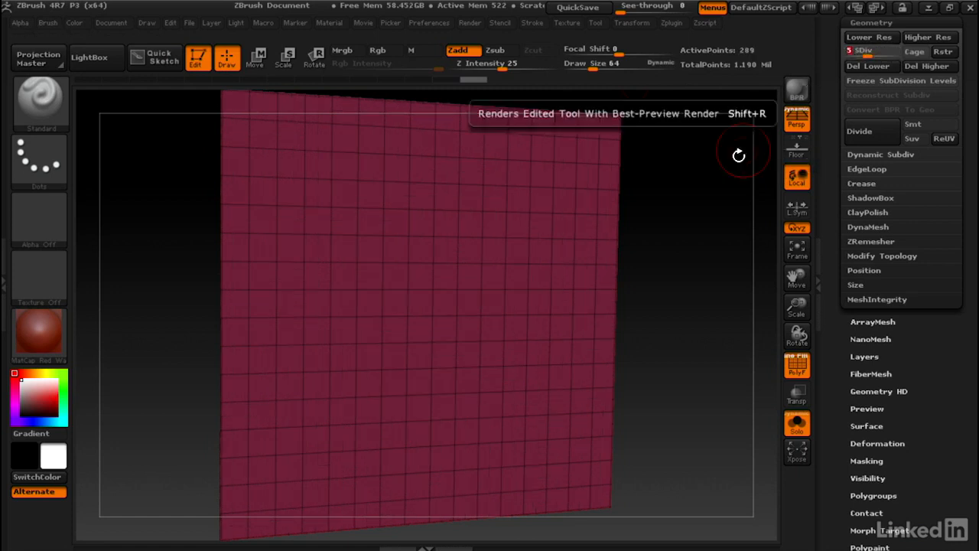
pyautogui.moveTo(672, 254)
pyautogui.mouseDown()
pyautogui.moveTo(632, 237)
pyautogui.moveTo(605, 253)
pyautogui.moveTo(597, 158)
pyautogui.moveTo(607, 241)
pyautogui.moveTo(479, 283)
pyautogui.moveTo(490, 360)
pyautogui.mouseUp()
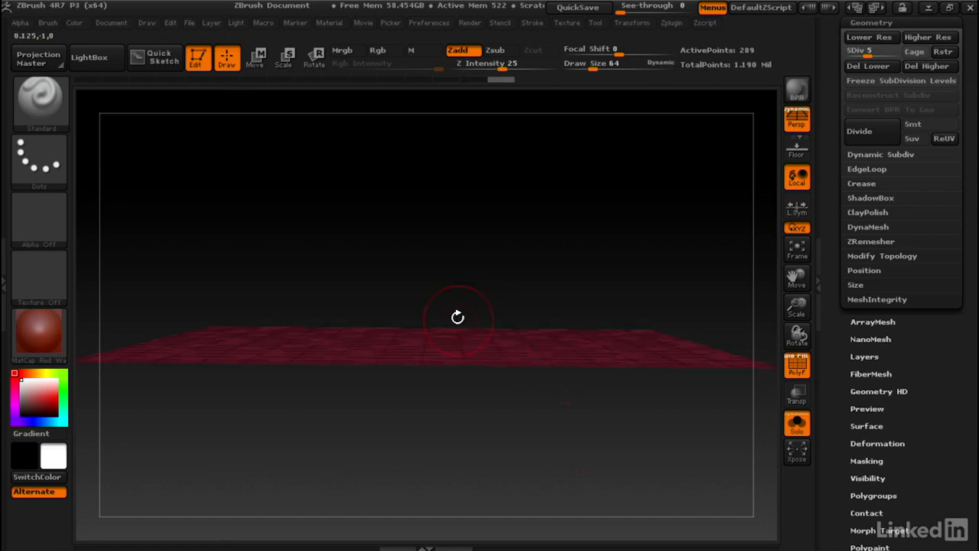
pyautogui.keyDown('ctrl'); pyautogui.moveTo(441, 299); pyautogui.dragTo(403, 406); pyautogui.keyUp('ctrl')
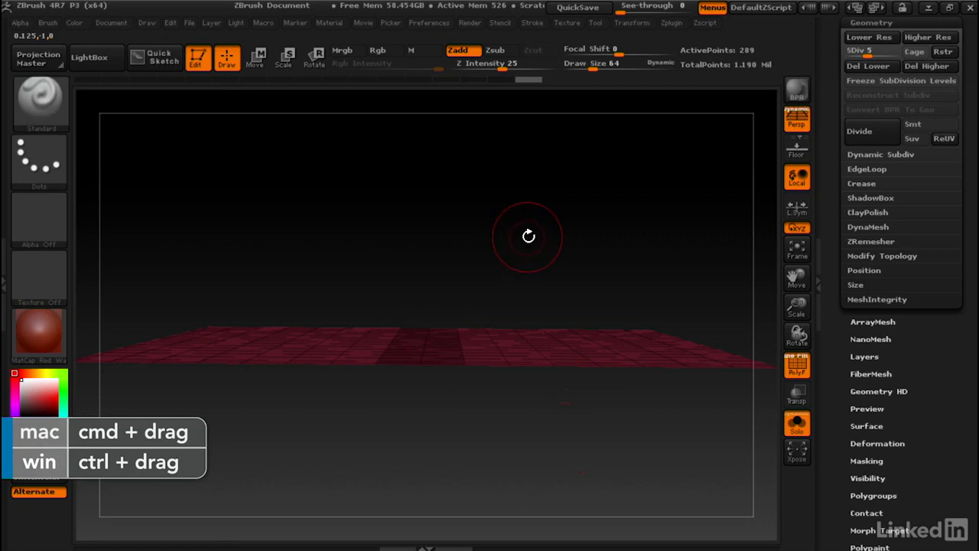
pyautogui.moveTo(869, 53); pyautogui.dragTo(888, 52)
pyautogui.moveTo(553, 229); pyautogui.dragTo(570, 214)
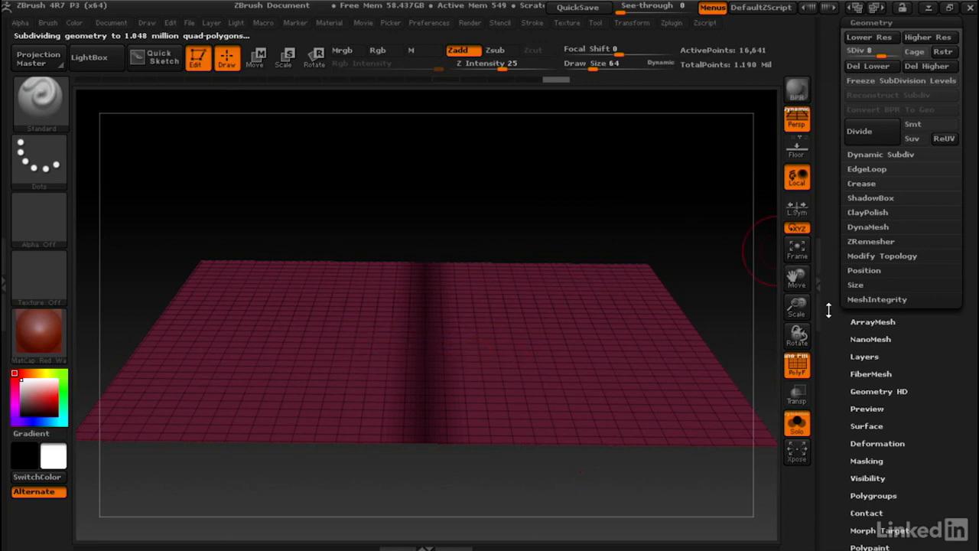
# - Grow and blur the strip mask, and invert it so only the plane's middle is left unmasked
pyautogui.moveTo(837, 261); pyautogui.dragTo(855, 212)
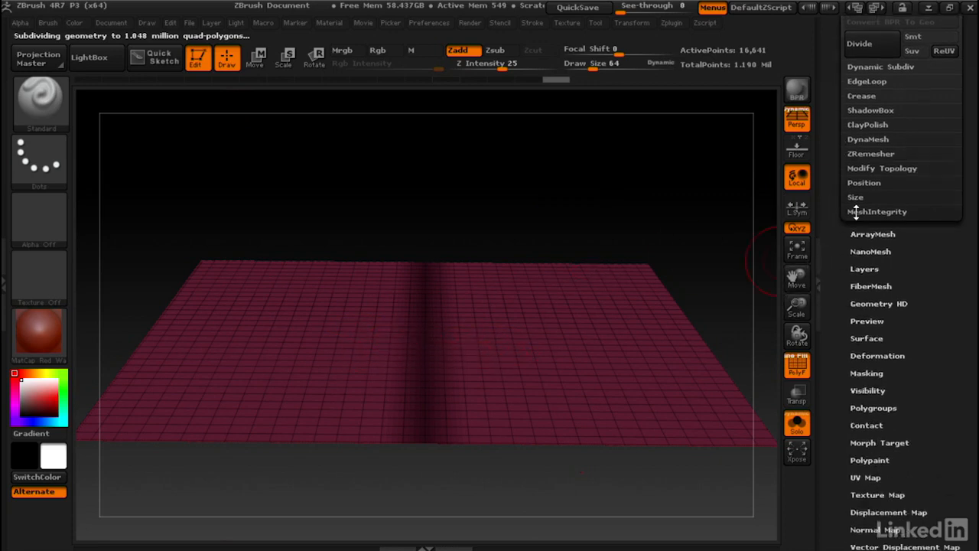
pyautogui.click(867, 373)
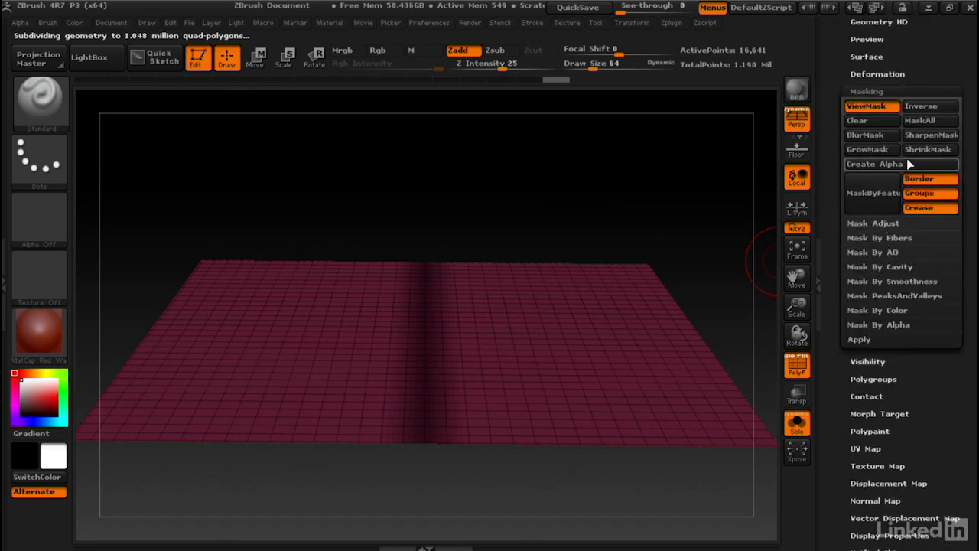
pyautogui.click(868, 147)
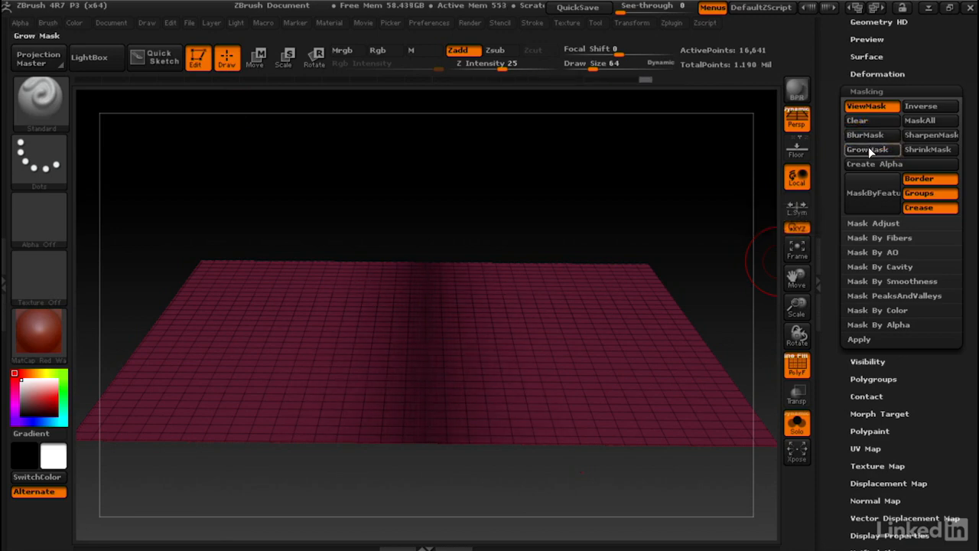
pyautogui.click(868, 139)
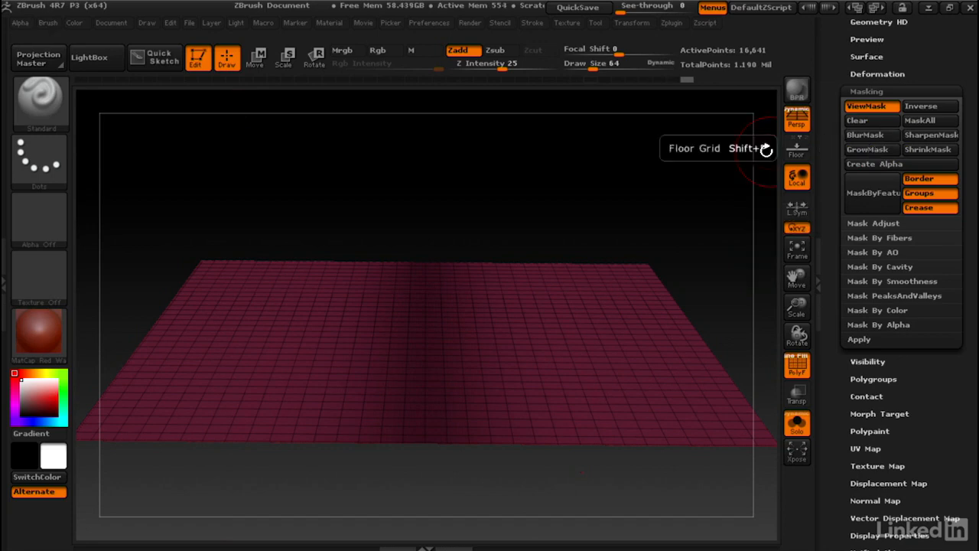
pyautogui.click(922, 108)
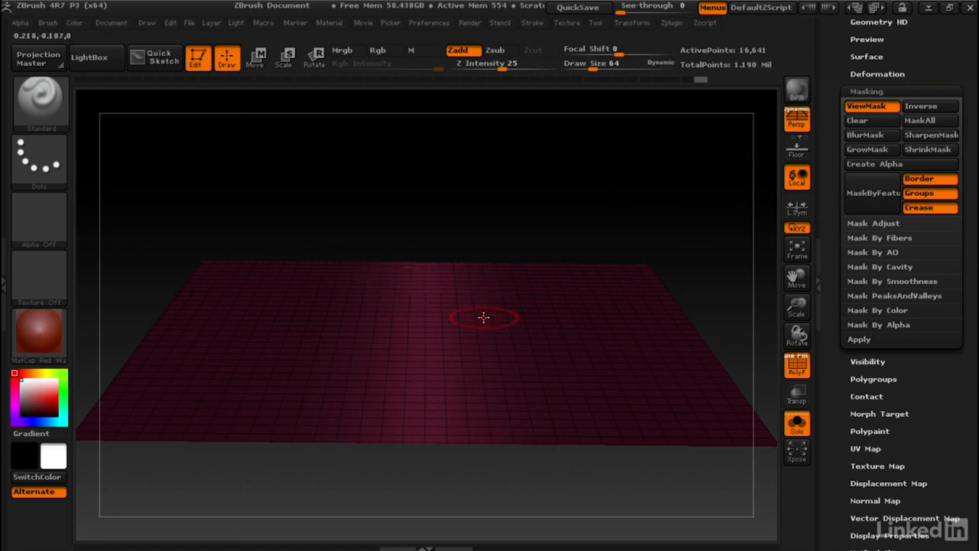
# - Move the plane's unmasked middle strip straight down with an upright transpose line to form a soft groove
pyautogui.click(256, 59)
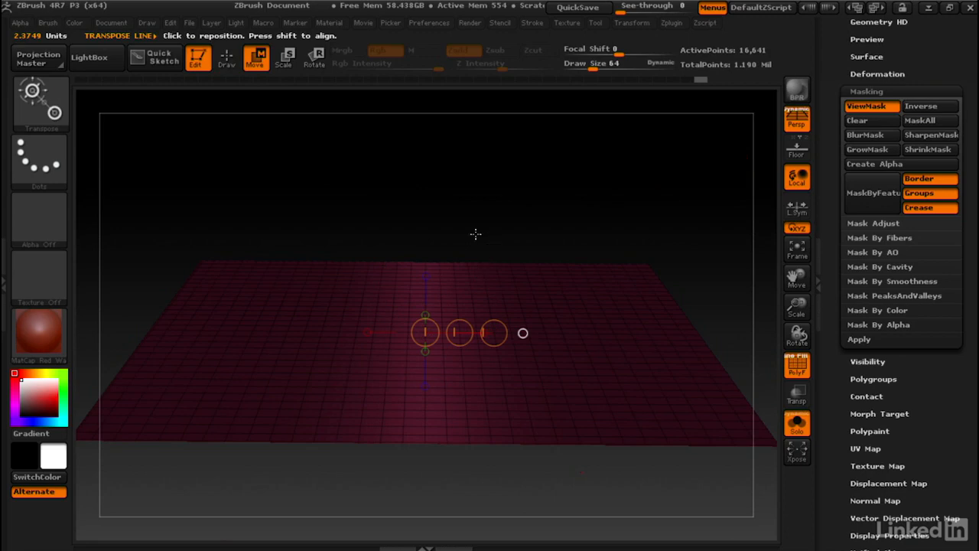
pyautogui.moveTo(475, 234); pyautogui.dragTo(472, 256)
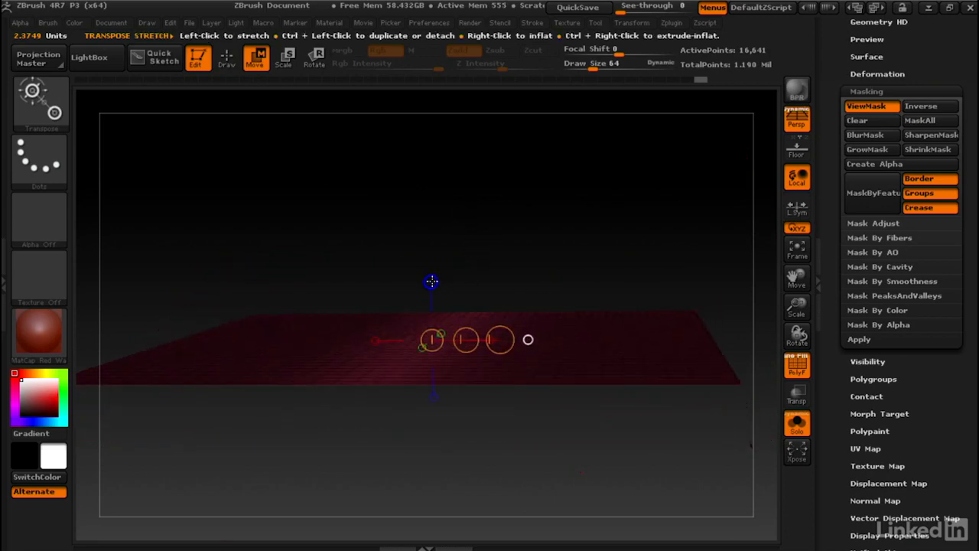
pyautogui.moveTo(431, 281); pyautogui.dragTo(429, 243)
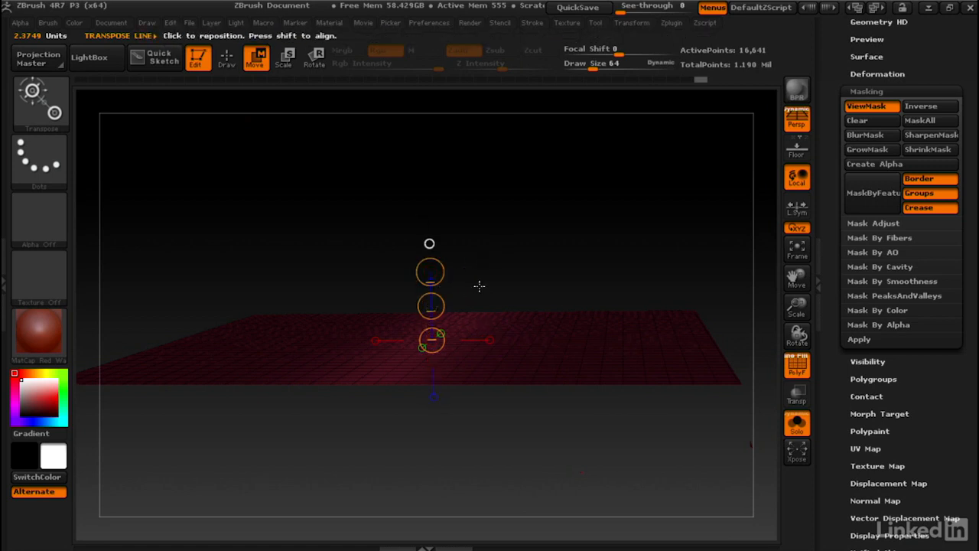
pyautogui.keyDown('shift'); pyautogui.moveTo(476, 286); pyautogui.dragTo(485, 278); pyautogui.keyUp('shift')
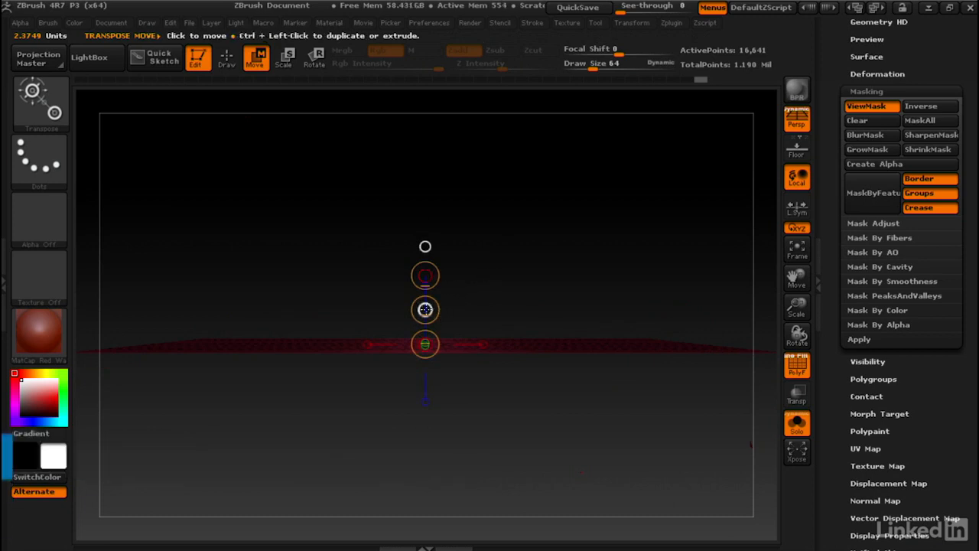
pyautogui.keyDown('shift'); pyautogui.moveTo(426, 309); pyautogui.dragTo(425, 310); pyautogui.keyUp('shift')
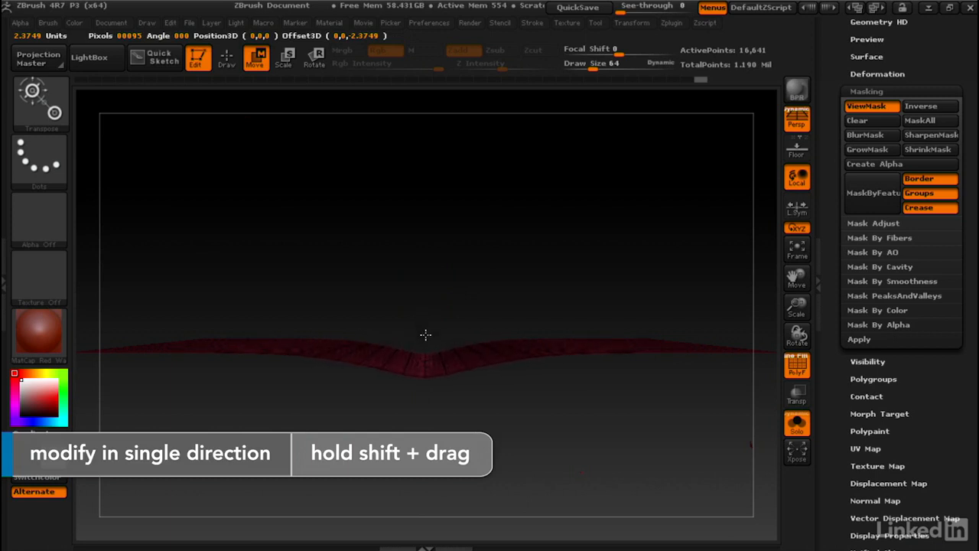
pyautogui.keyDown('shift'); pyautogui.moveTo(426, 335); pyautogui.dragTo(428, 329); pyautogui.keyUp('shift')
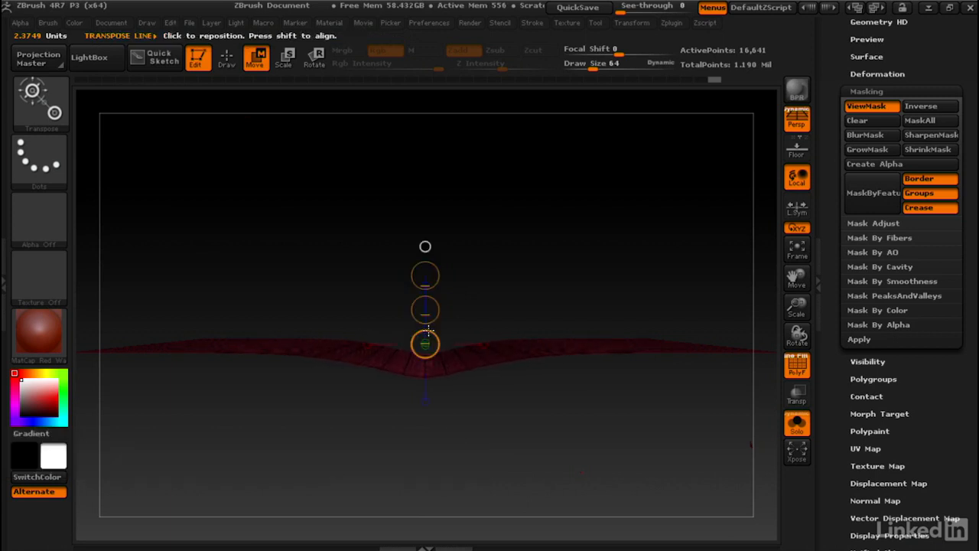
# - Return to Draw mode, hide the polygon wireframe and clear the plane's mask
pyautogui.click(226, 58)
pyautogui.moveTo(422, 197); pyautogui.dragTo(442, 221)
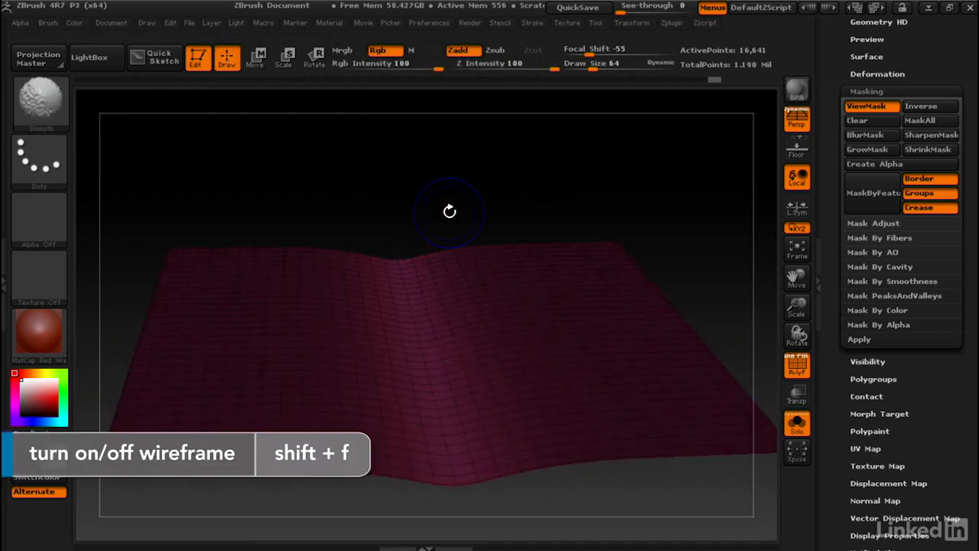
pyautogui.hotkey('shift', 'f')
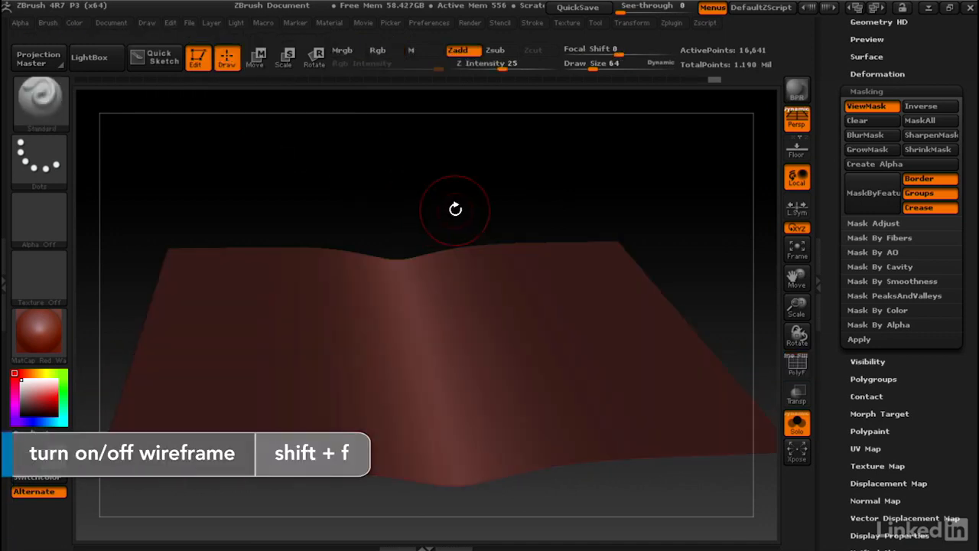
pyautogui.click(858, 120)
pyautogui.moveTo(509, 203); pyautogui.dragTo(472, 193)
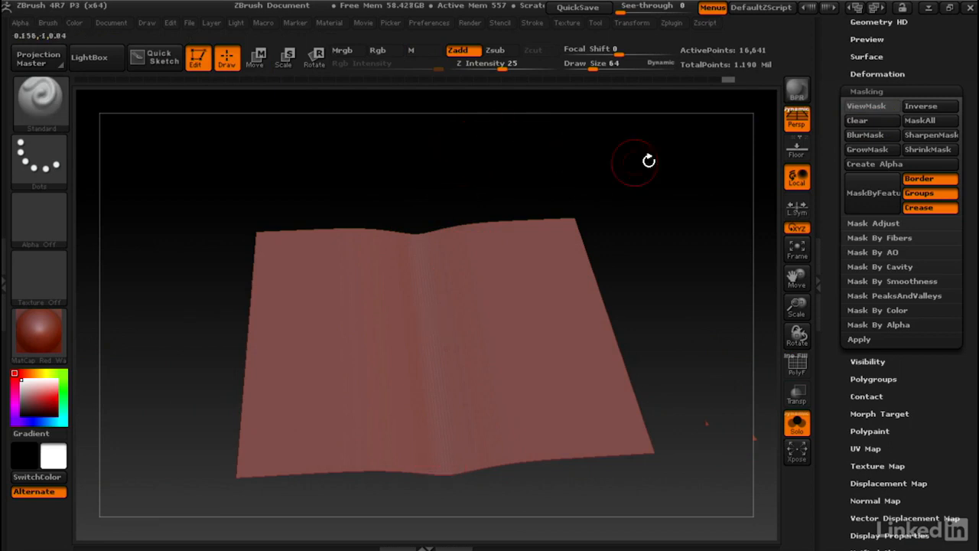
# - Raise the grooved plane to its highest subdivision level, 11, and view it straight from the front
pyautogui.moveTo(826, 79); pyautogui.dragTo(824, 173)
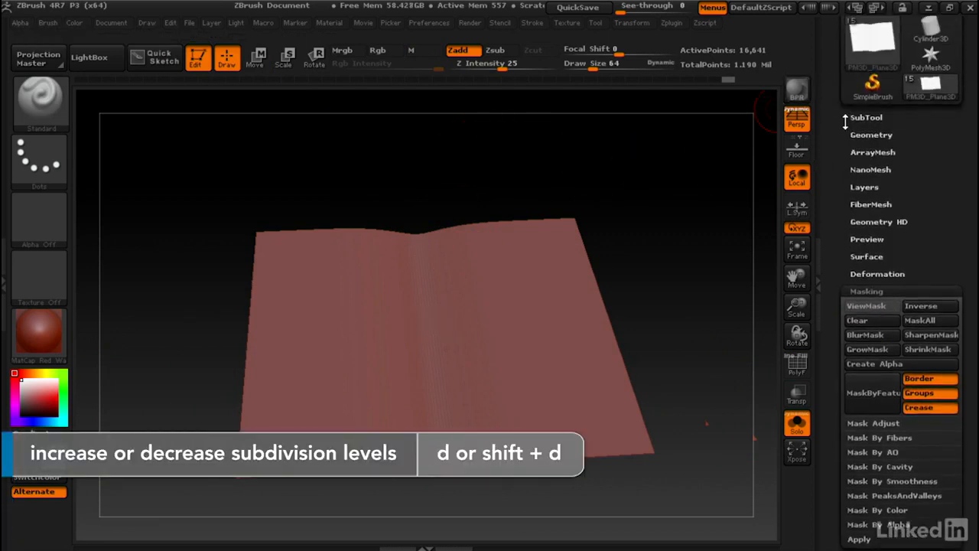
pyautogui.press('d')
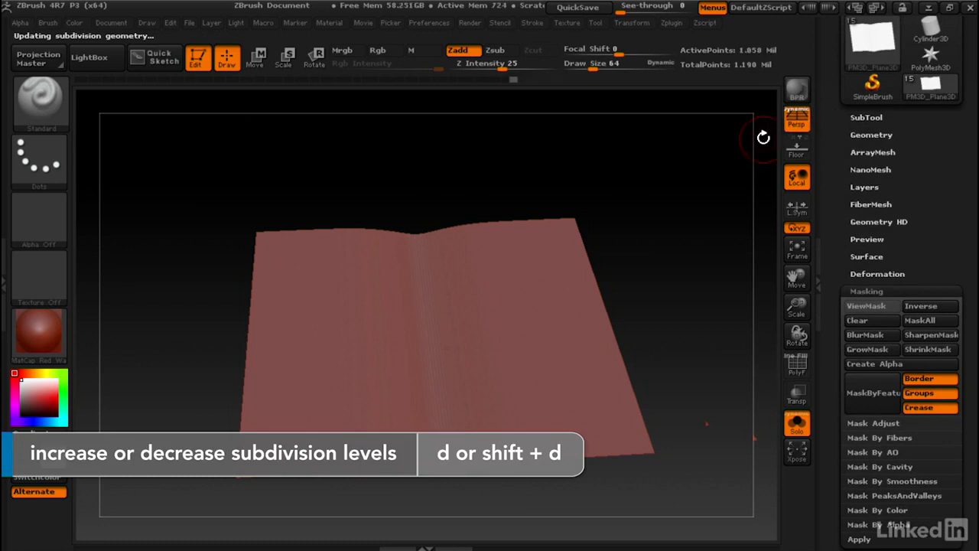
pyautogui.moveTo(507, 175); pyautogui.dragTo(459, 278)
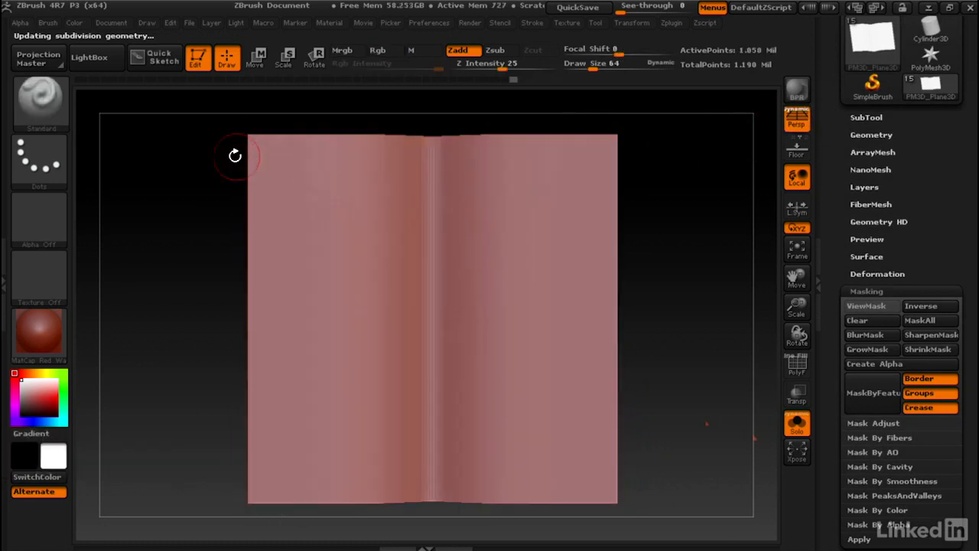
# - Activate the Clay brush and build up a long raised ridge along the middle of the plane's groove
pyautogui.press('b')
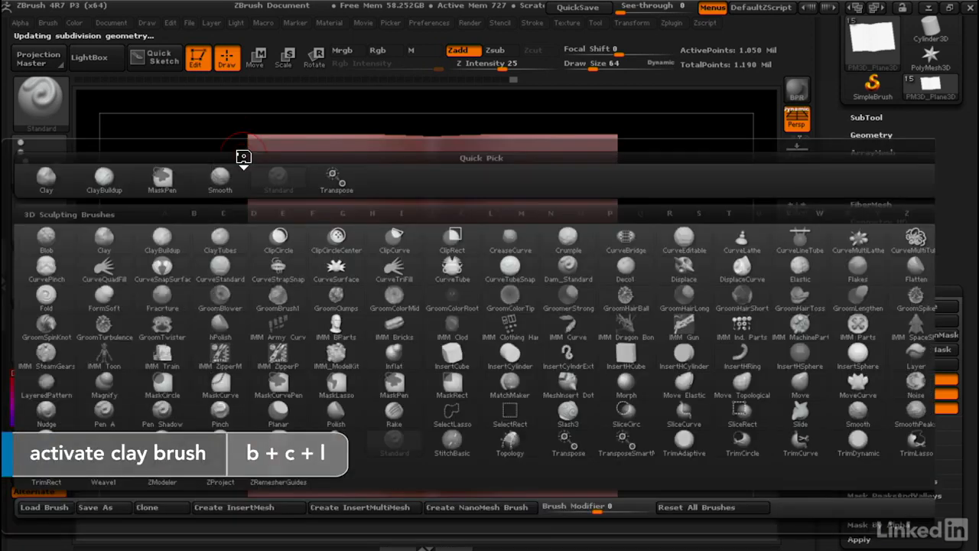
pyautogui.press('c')
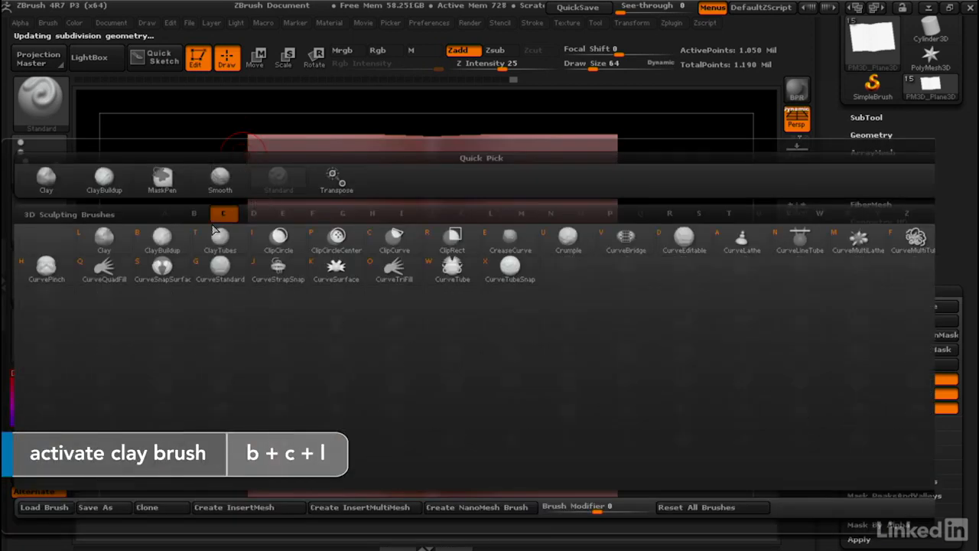
pyautogui.press('l')
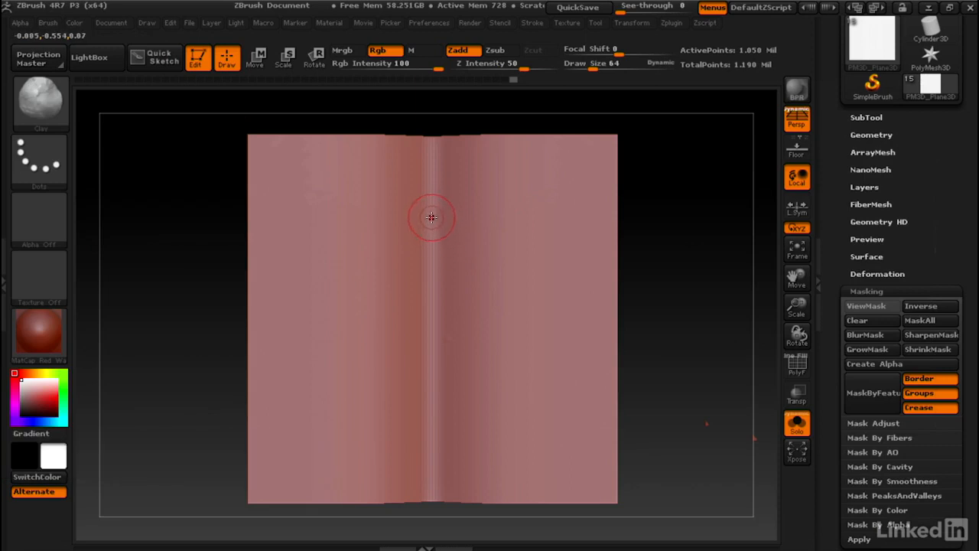
pyautogui.moveTo(432, 218); pyautogui.dragTo(432, 444)
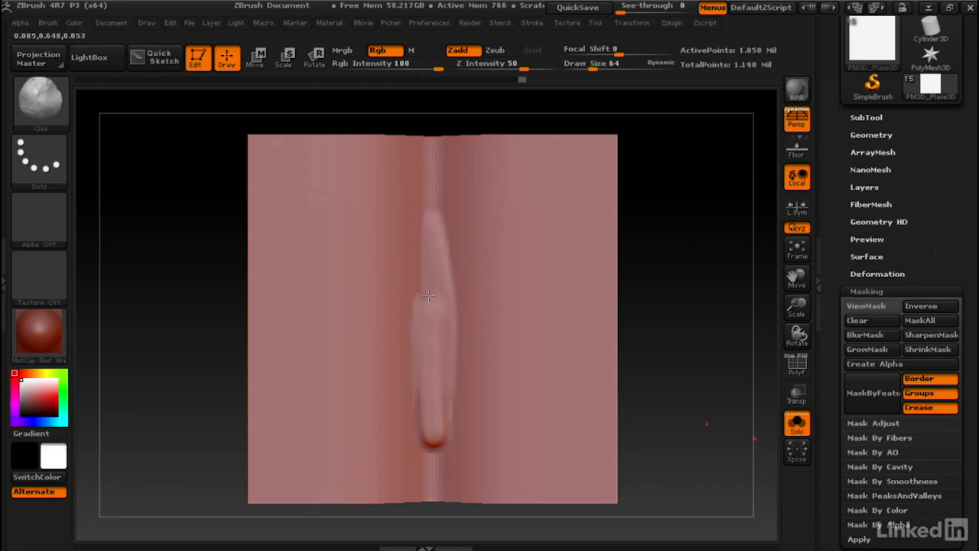
pyautogui.moveTo(431, 201); pyautogui.dragTo(432, 443)
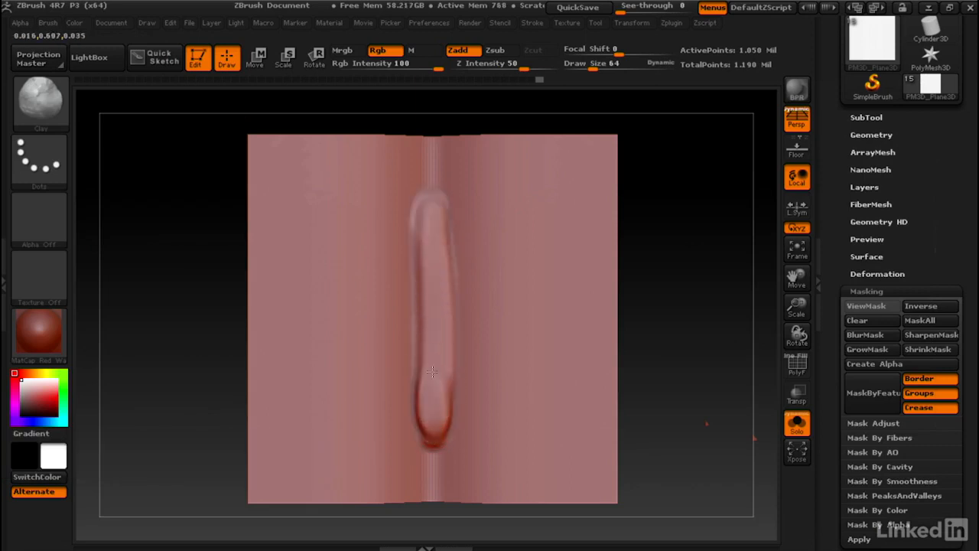
pyautogui.moveTo(432, 372)
pyautogui.mouseDown()
pyautogui.moveTo(431, 214)
pyautogui.moveTo(434, 427)
pyautogui.moveTo(431, 208)
pyautogui.moveTo(434, 443)
pyautogui.moveTo(432, 200)
pyautogui.moveTo(442, 242)
pyautogui.moveTo(436, 438)
pyautogui.moveTo(428, 211)
pyautogui.moveTo(433, 227)
pyautogui.mouseUp()
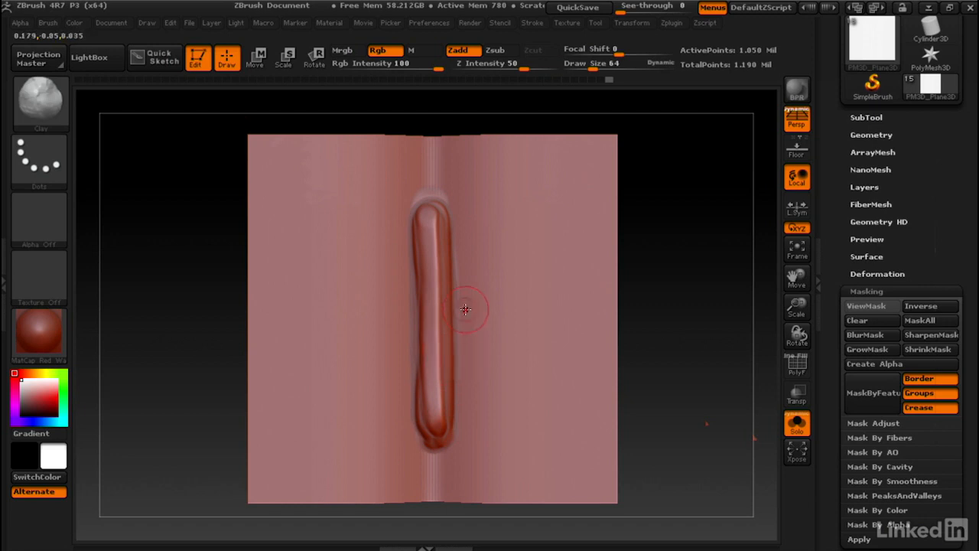
# - Reduce the brush's draw size to 21 and sculpt slanted thread-like strands along the whole raised ridge
pyautogui.moveTo(459, 328); pyautogui.dragTo(467, 192, button='right')
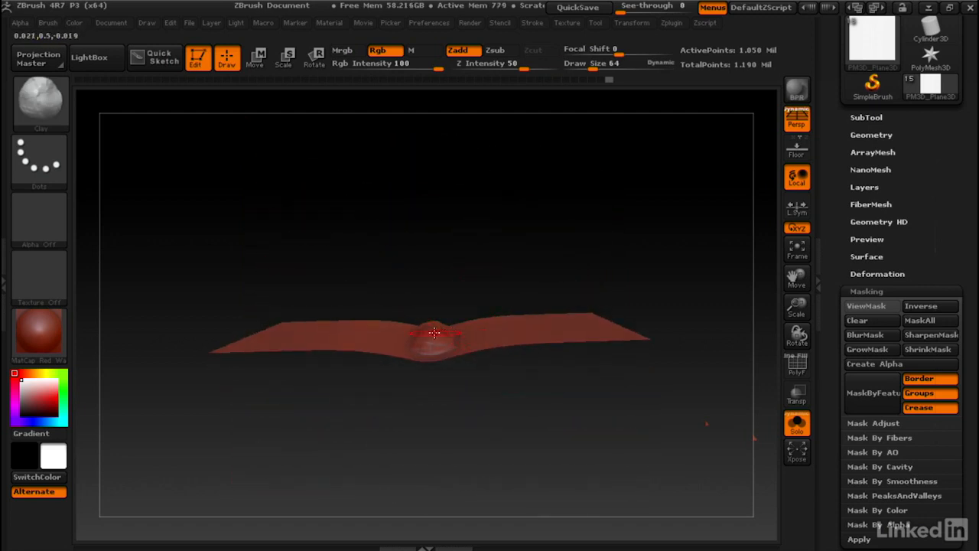
pyautogui.moveTo(437, 319); pyautogui.dragTo(435, 375, button='right')
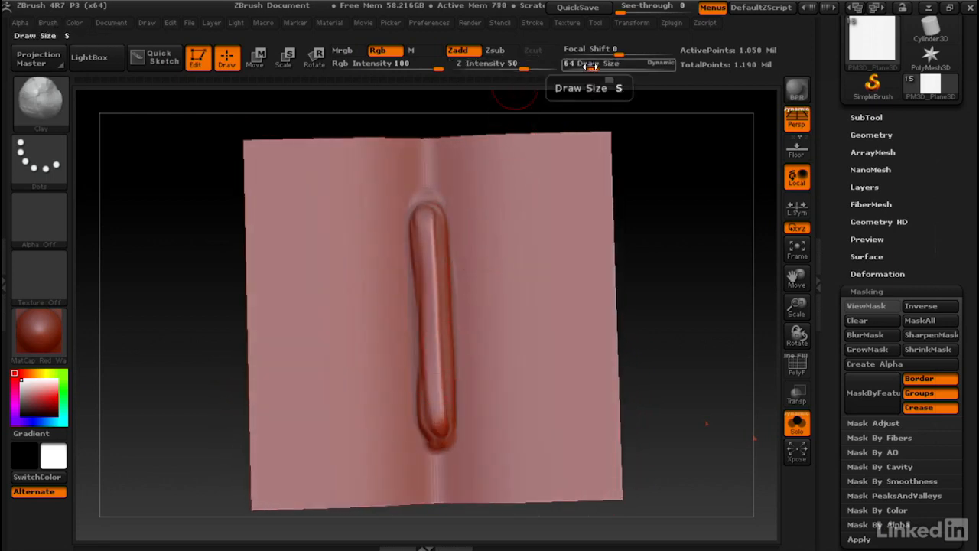
pyautogui.moveTo(592, 64); pyautogui.dragTo(581, 64)
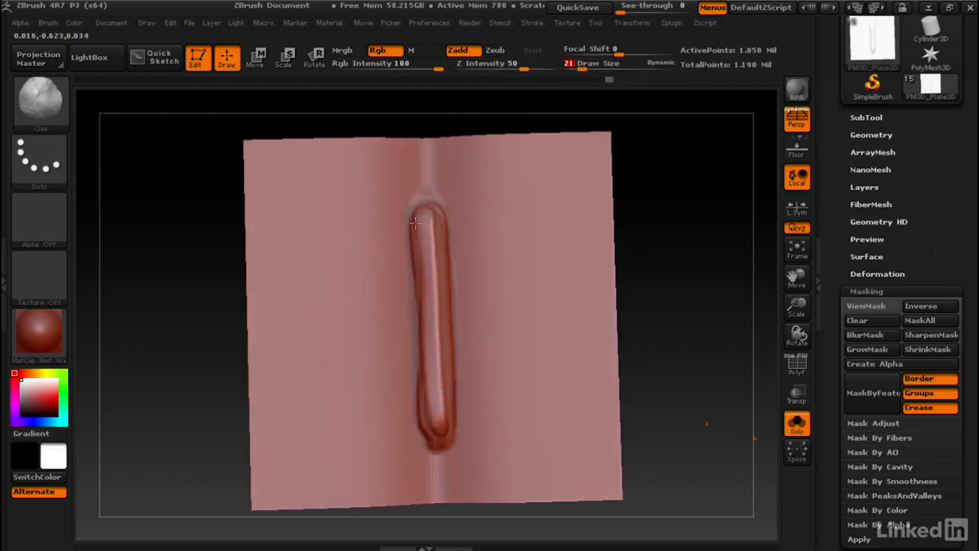
pyautogui.moveTo(441, 254); pyautogui.dragTo(456, 294)
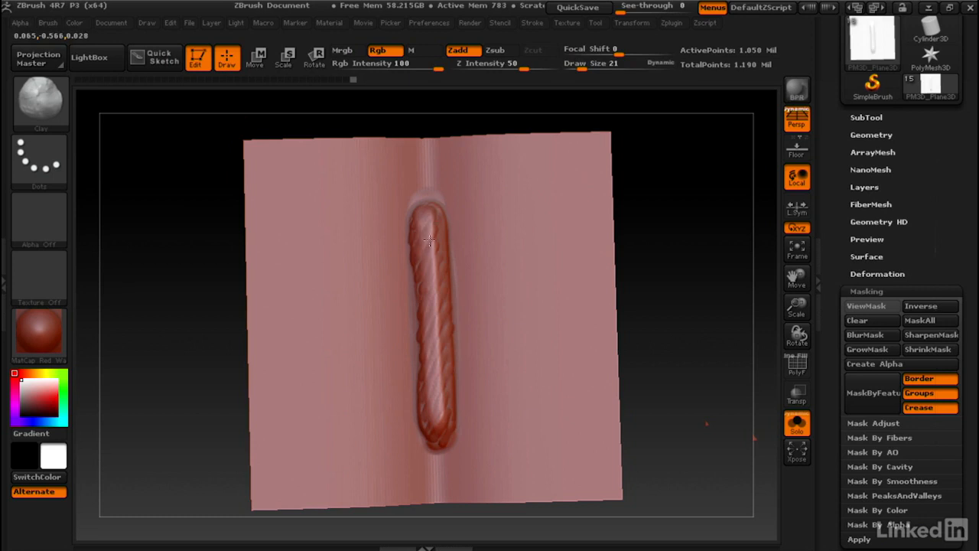
pyautogui.moveTo(425, 314); pyautogui.dragTo(434, 358)
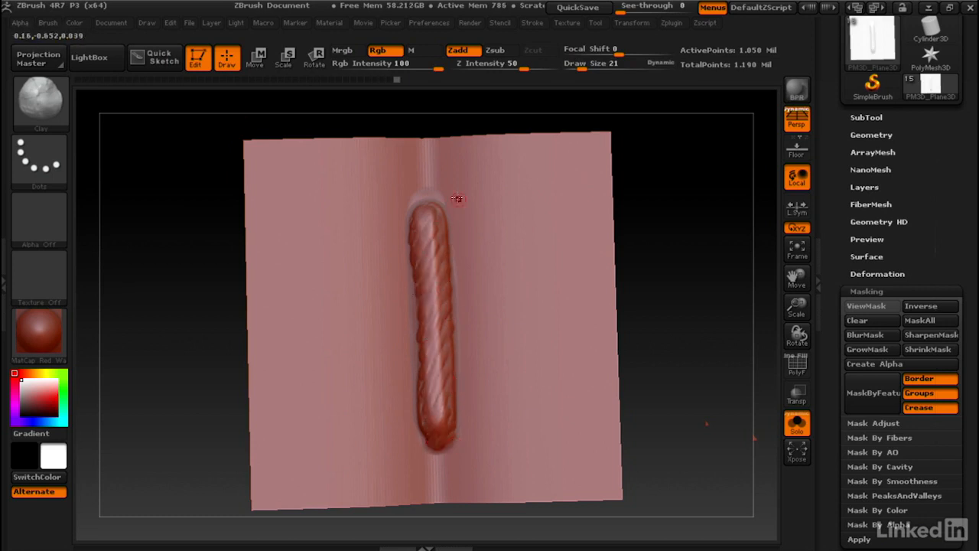
pyautogui.moveTo(419, 226); pyautogui.dragTo(449, 242)
pyautogui.moveTo(445, 309); pyautogui.dragTo(429, 345)
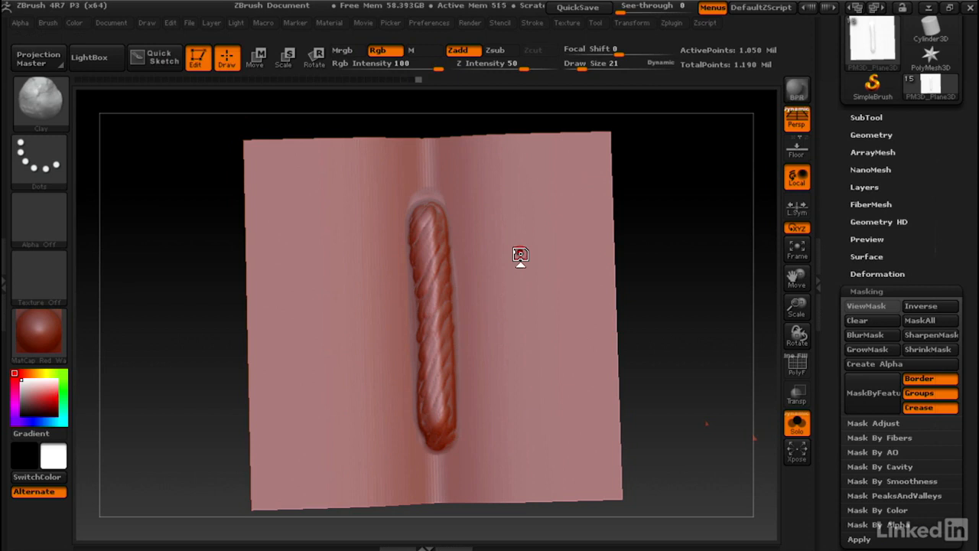
# - Drop the plane to its lowest subdivision level and create a displacement map from it
pyautogui.click(862, 292)
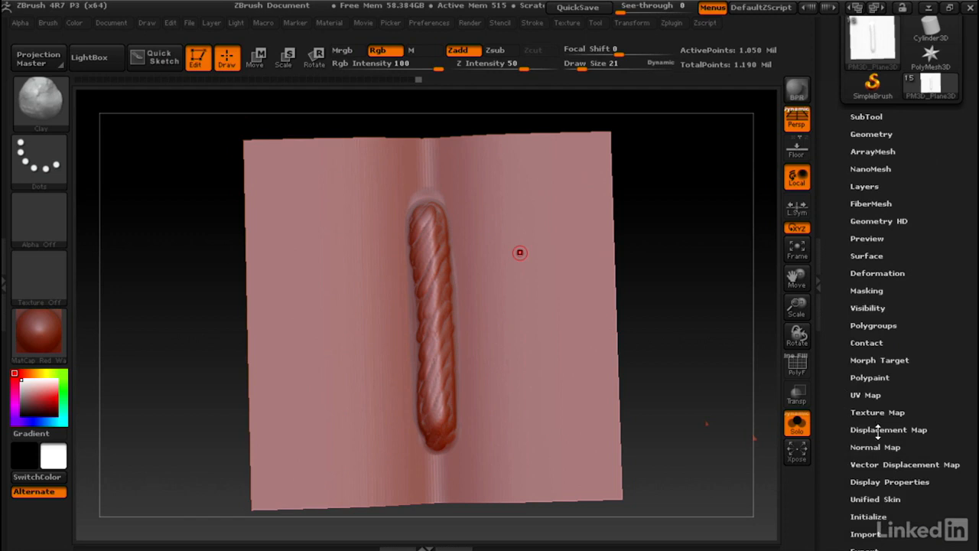
pyautogui.click(875, 430)
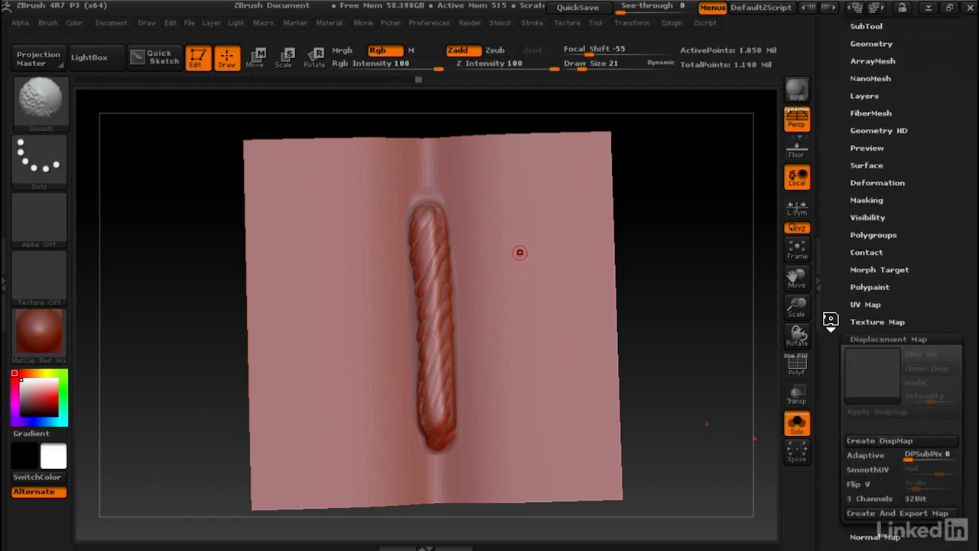
pyautogui.hotkey('shift', 'd')
pyautogui.hotkey('shift', 'd')
pyautogui.hotkey('shift', 'd')
pyautogui.hotkey('shift', 'd')
pyautogui.hotkey('shift', 'd')
pyautogui.hotkey('shift', 'd')
pyautogui.hotkey('shift', 'd')
pyautogui.hotkey('shift', 'd')
pyautogui.hotkey('shift', 'd')
pyautogui.hotkey('shift', 'd')
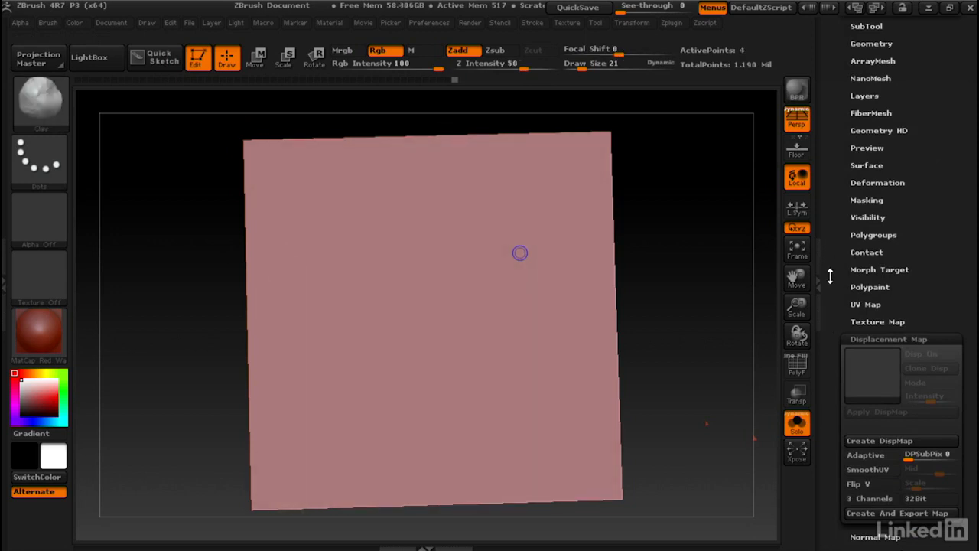
pyautogui.click(872, 441)
pyautogui.moveTo(867, 387)
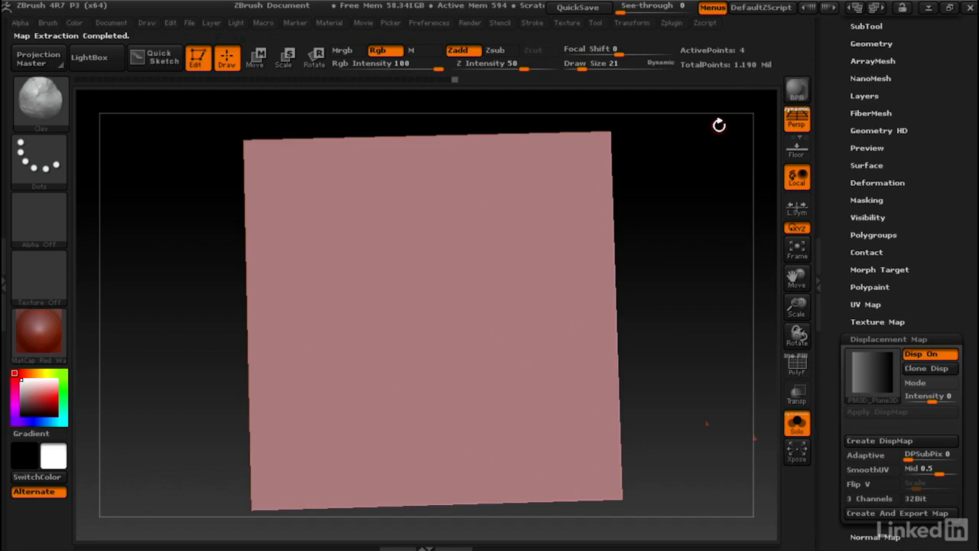
# - Unwrap the plane's UVs with UV Master, keeping Symmetry on
pyautogui.click(672, 23)
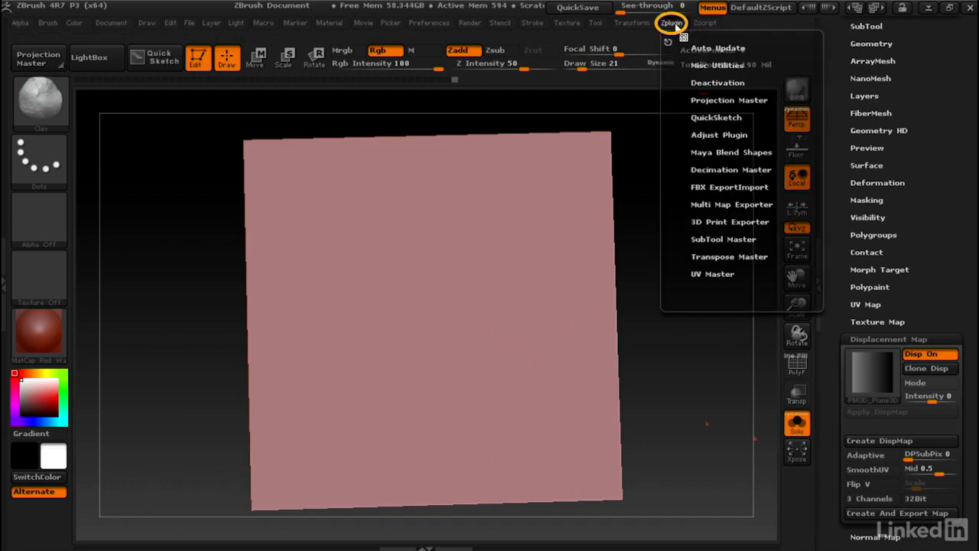
pyautogui.click(709, 274)
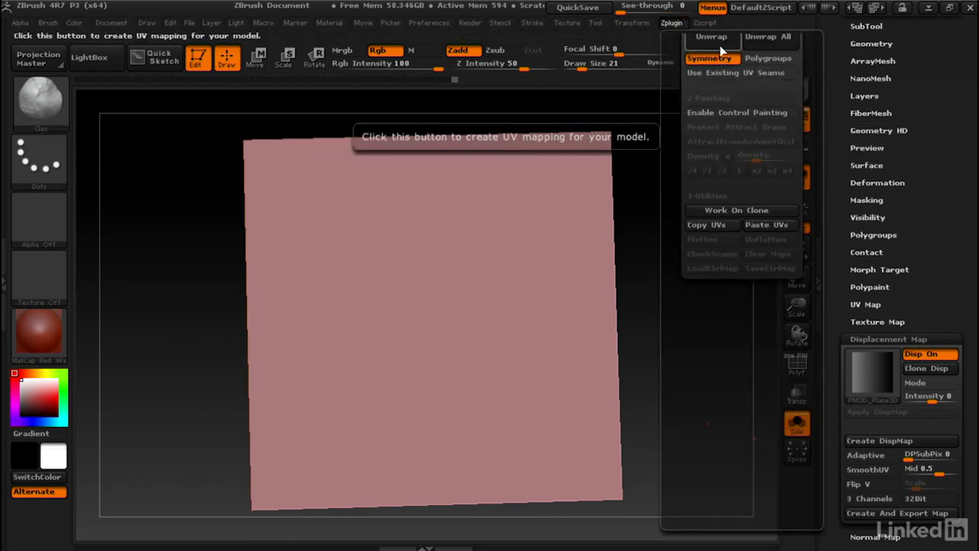
pyautogui.click(712, 39)
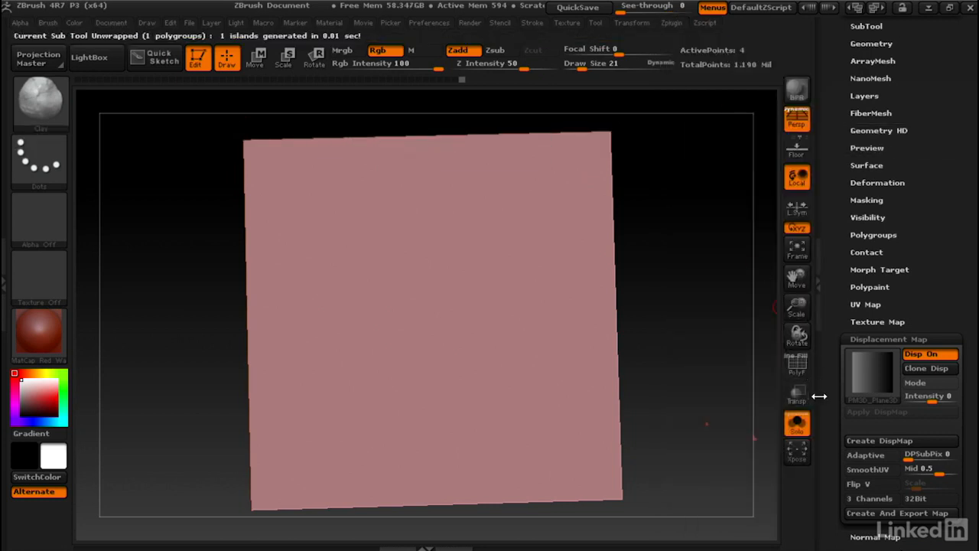
# - Create the plane's displacement map again from the unwrapped UVs and clone it as the brush's alpha
pyautogui.click(880, 440)
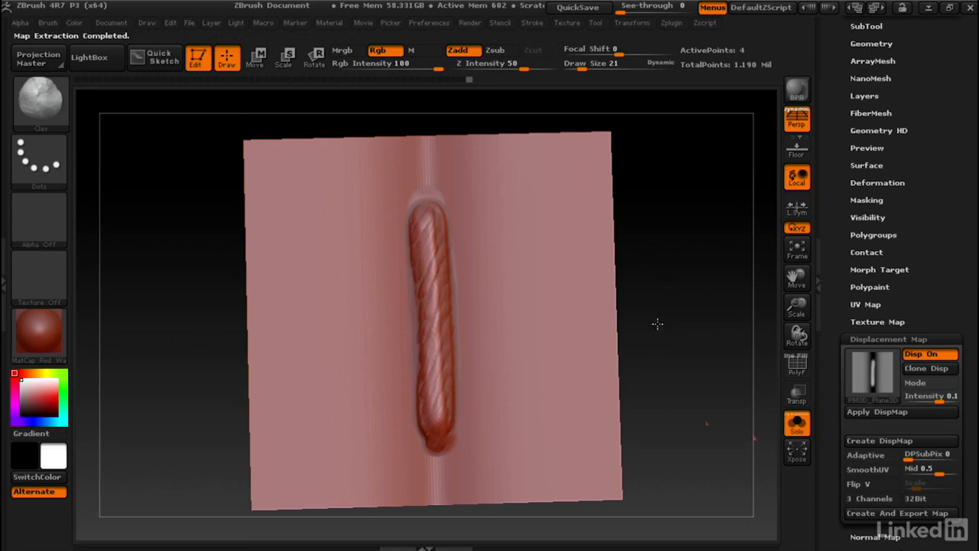
pyautogui.moveTo(658, 324)
pyautogui.mouseDown()
pyautogui.moveTo(657, 156)
pyautogui.moveTo(641, 329)
pyautogui.moveTo(670, 312)
pyautogui.mouseUp()
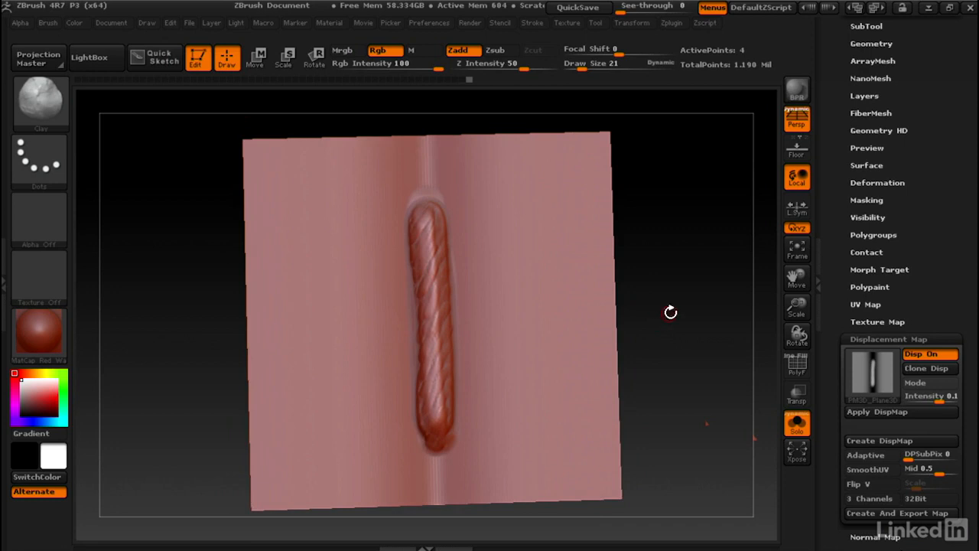
pyautogui.click(927, 370)
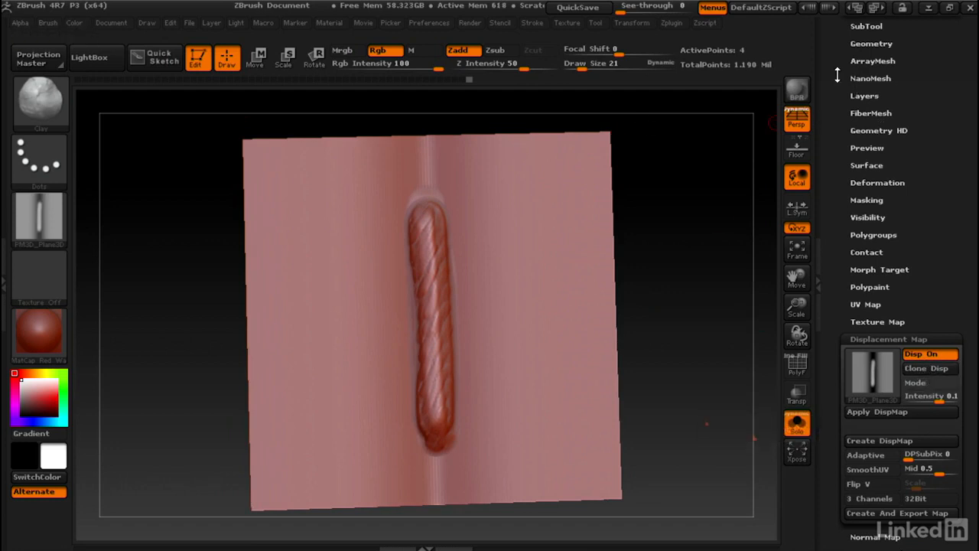
# - Make the shirt the active subtool and turn off Solo to show the whole character
pyautogui.scroll(3, 835, 64)
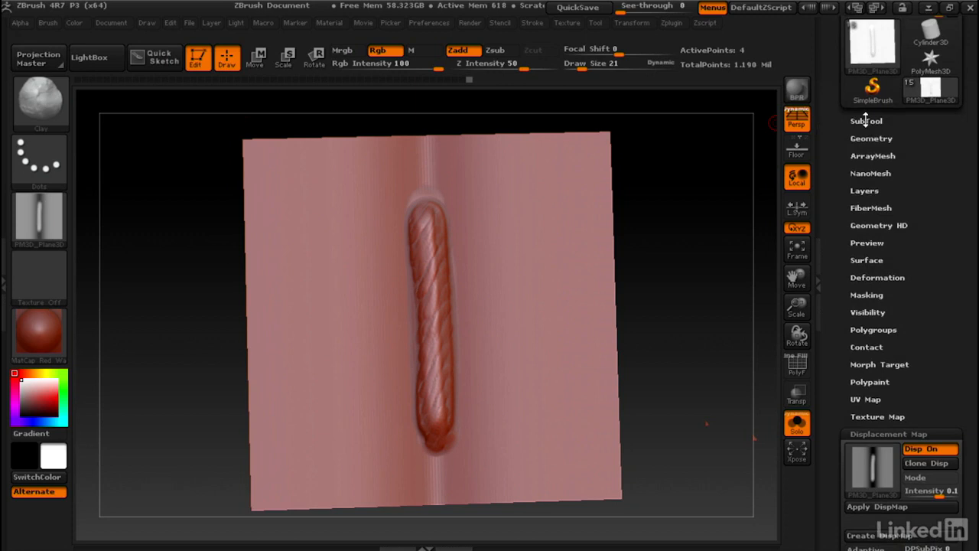
pyautogui.click(866, 121)
pyautogui.scroll(-2, 893, 220)
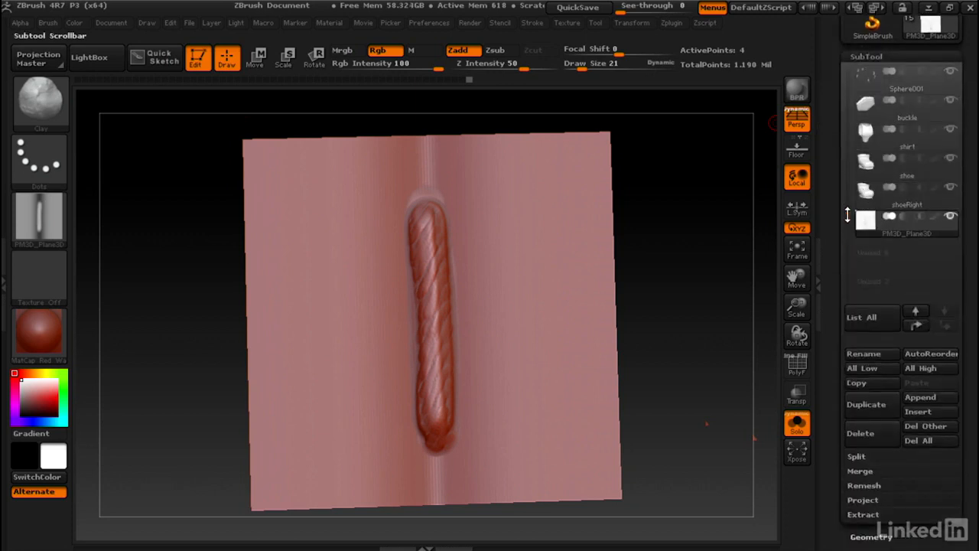
pyautogui.moveTo(847, 215); pyautogui.dragTo(847, 188)
pyautogui.click(870, 197)
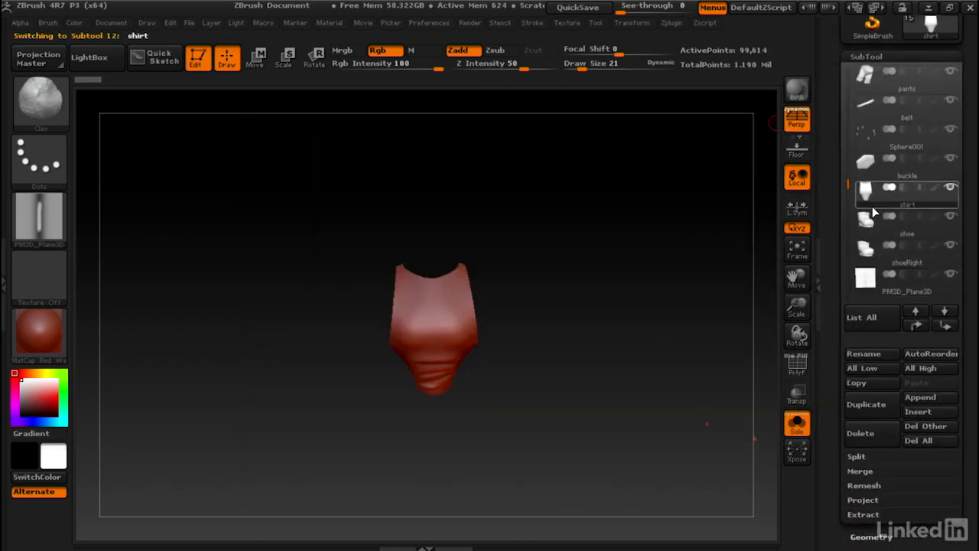
pyautogui.click(798, 427)
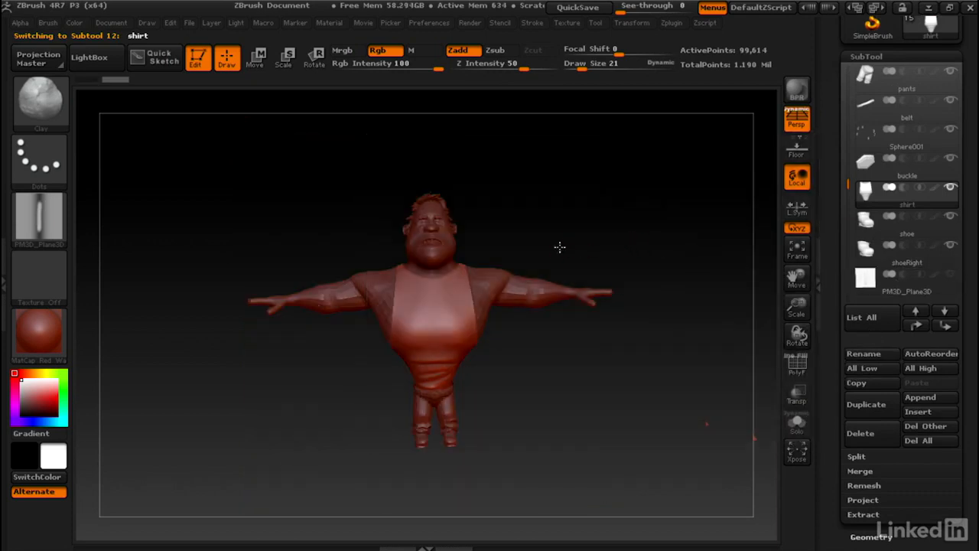
# - Try the stitch alpha with curved Clay strokes across the shirt's chest, and undo them
pyautogui.moveTo(560, 247); pyautogui.dragTo(632, 428)
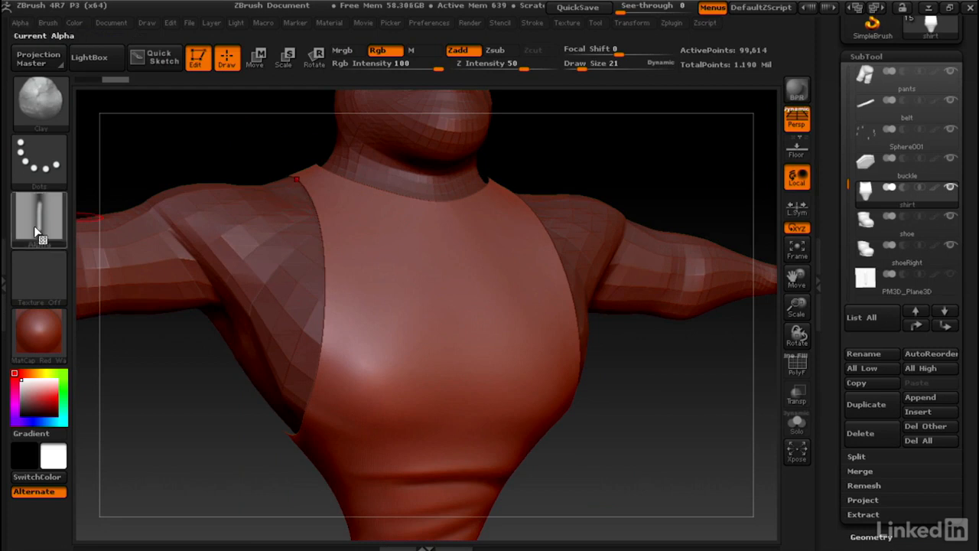
pyautogui.moveTo(384, 250)
pyautogui.mouseDown()
pyautogui.moveTo(370, 337)
pyautogui.moveTo(469, 403)
pyautogui.moveTo(501, 341)
pyautogui.moveTo(437, 262)
pyautogui.moveTo(495, 248)
pyautogui.moveTo(442, 225)
pyautogui.mouseUp()
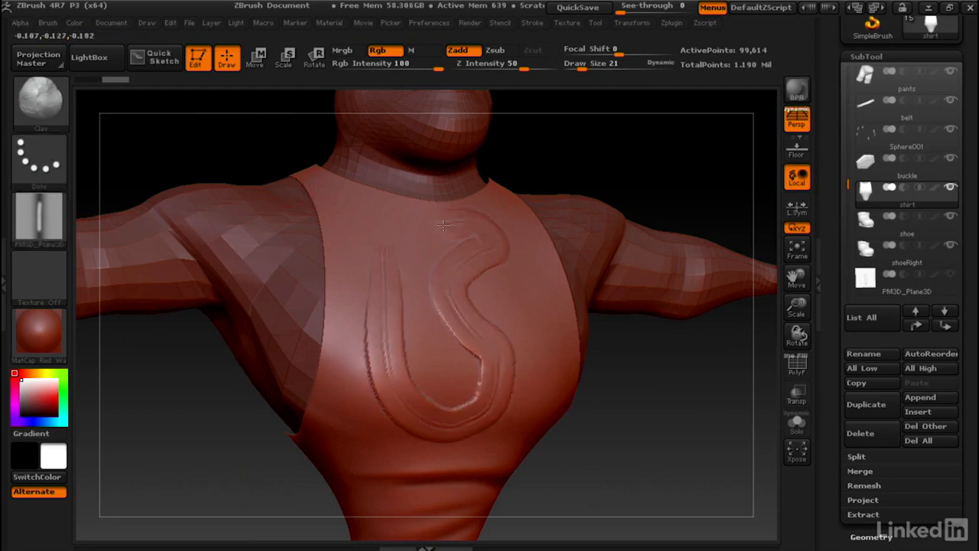
pyautogui.moveTo(367, 225)
pyautogui.mouseDown()
pyautogui.moveTo(342, 382)
pyautogui.moveTo(382, 450)
pyautogui.moveTo(432, 463)
pyautogui.moveTo(494, 452)
pyautogui.moveTo(528, 367)
pyautogui.moveTo(529, 257)
pyautogui.mouseUp()
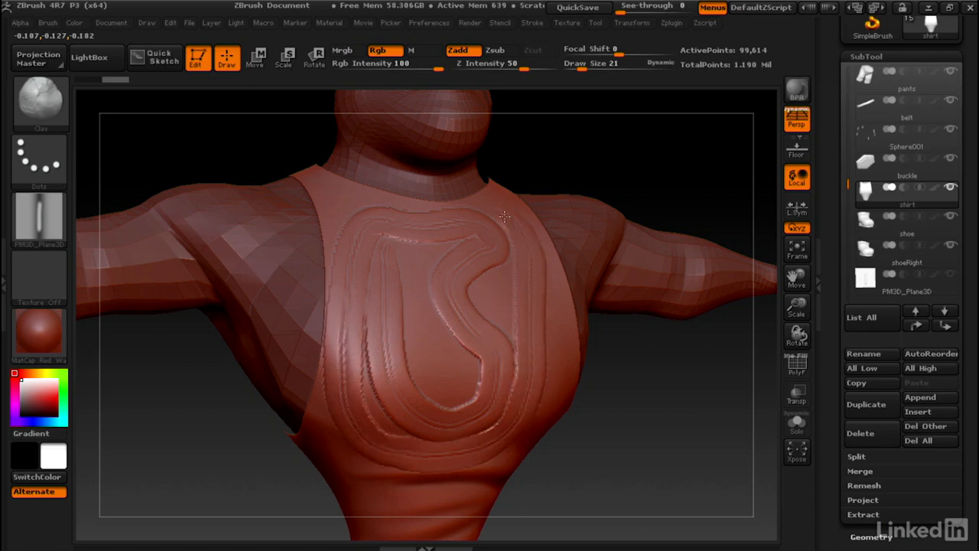
pyautogui.press('ctrl')
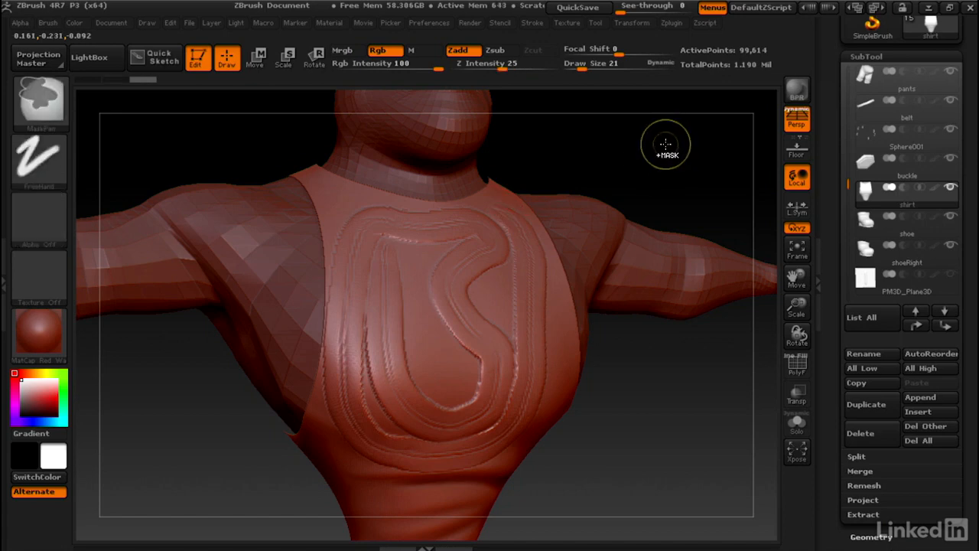
pyautogui.hotkey('ctrl', 'z')
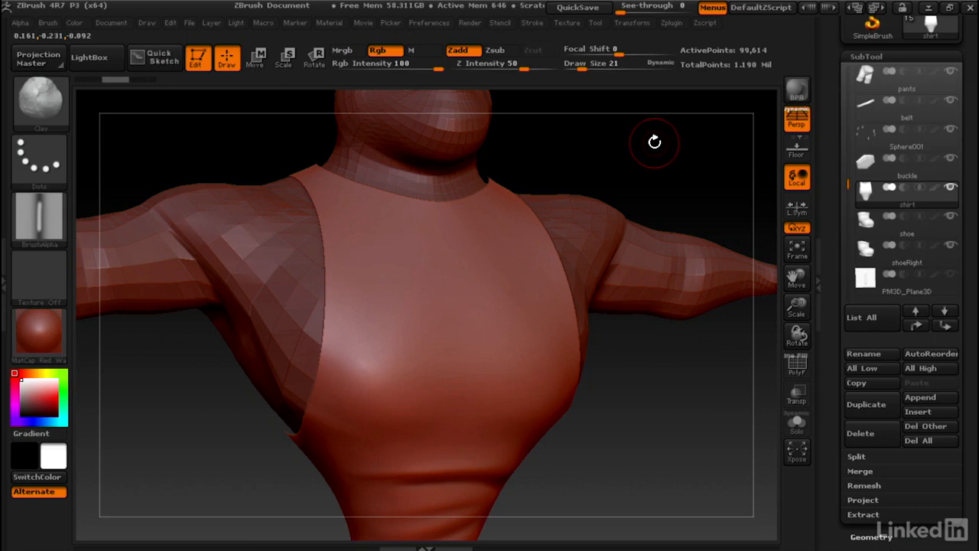
# - Subdivide the shirt two more times
pyautogui.hotkey('ctrl', 'd')
pyautogui.press('ctrl')
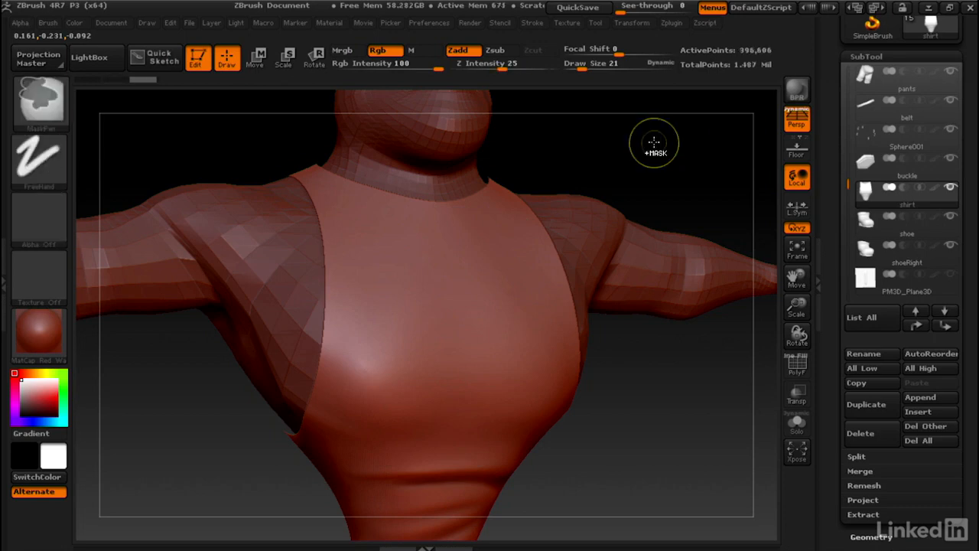
pyautogui.hotkey('ctrl', 'd')
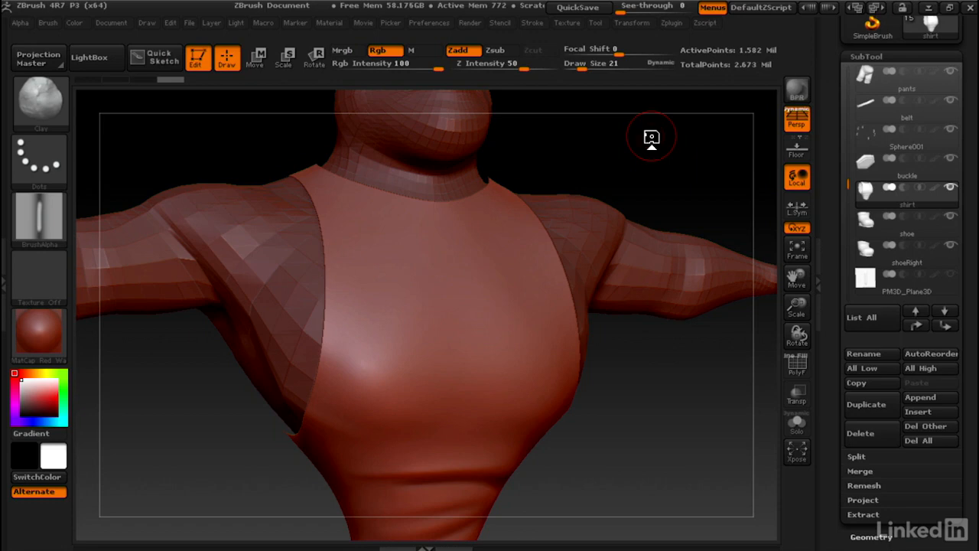
# - Load the Tracks1 brush from the Tracks brush folder, test it with a looping stroke on the shirt's chest, and undo the stroke
pyautogui.press(',')
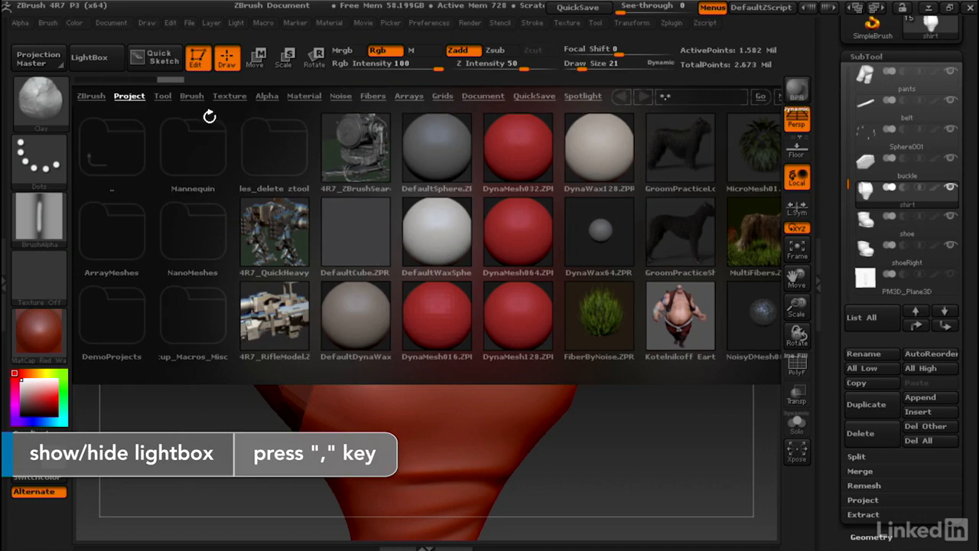
pyautogui.click(192, 96)
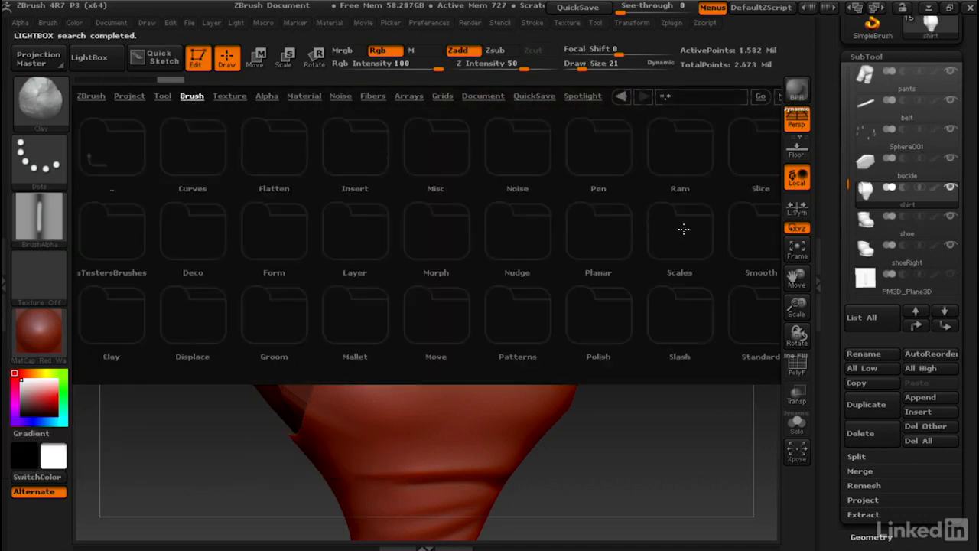
pyautogui.moveTo(683, 228); pyautogui.dragTo(393, 229)
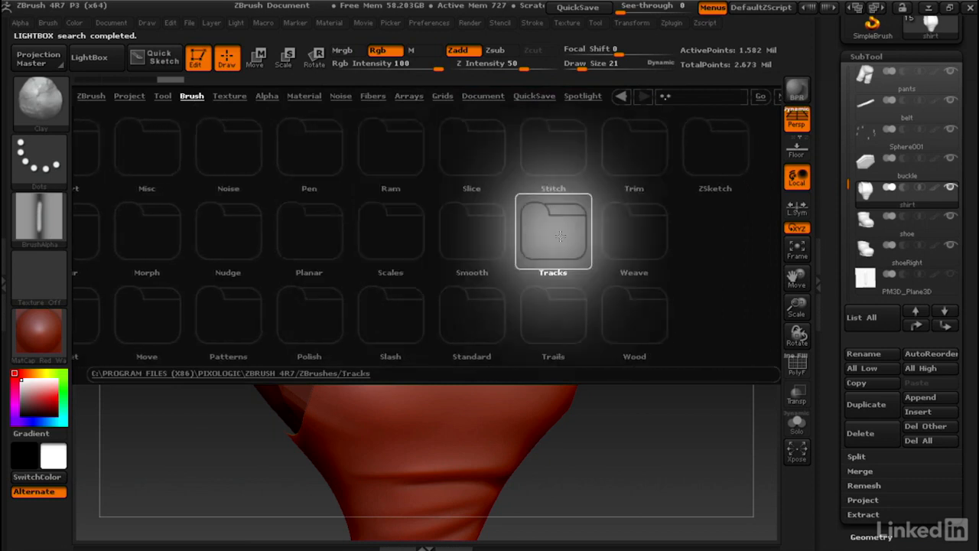
pyautogui.doubleClick(561, 237)
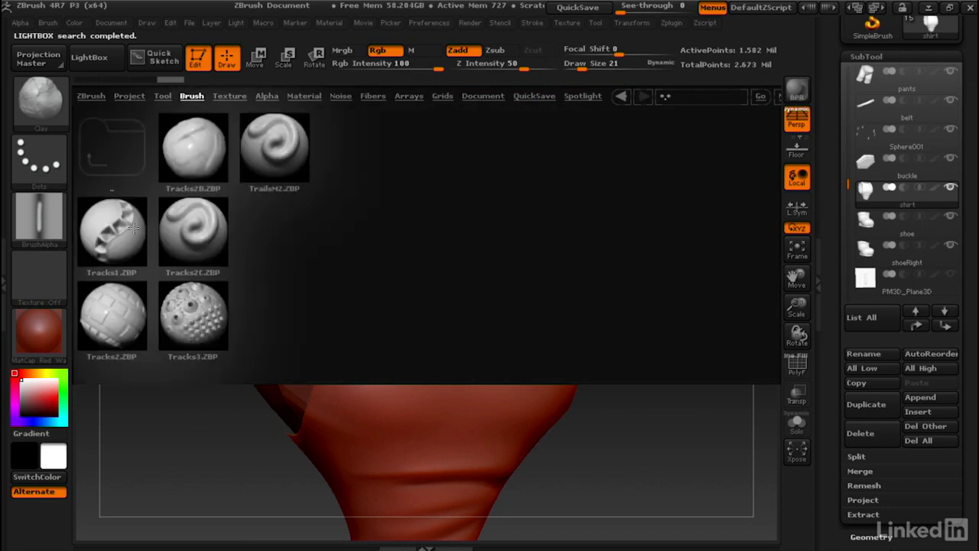
pyautogui.doubleClick(120, 231)
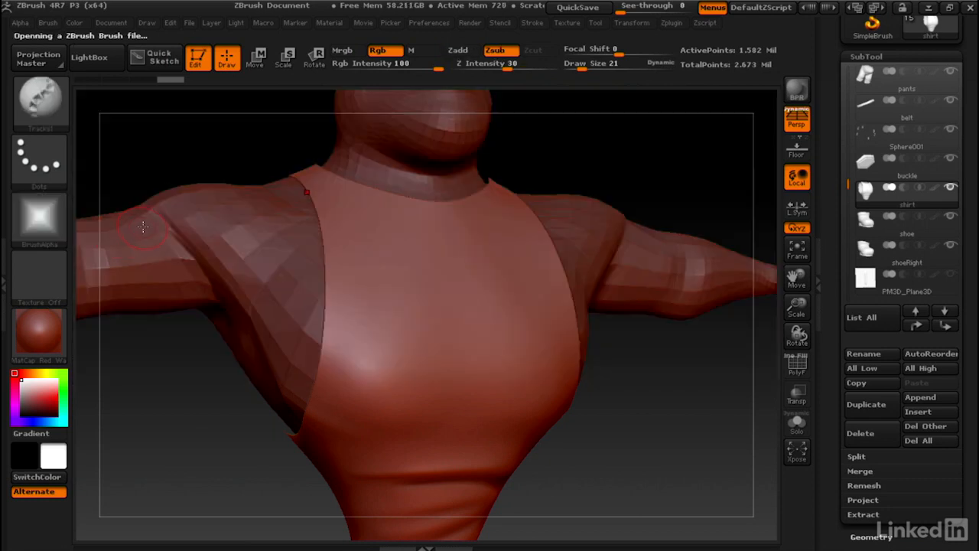
pyautogui.moveTo(383, 225)
pyautogui.mouseDown()
pyautogui.moveTo(366, 352)
pyautogui.moveTo(387, 405)
pyautogui.moveTo(518, 402)
pyautogui.moveTo(545, 336)
pyautogui.moveTo(476, 254)
pyautogui.moveTo(431, 224)
pyautogui.moveTo(404, 302)
pyautogui.moveTo(407, 354)
pyautogui.mouseUp()
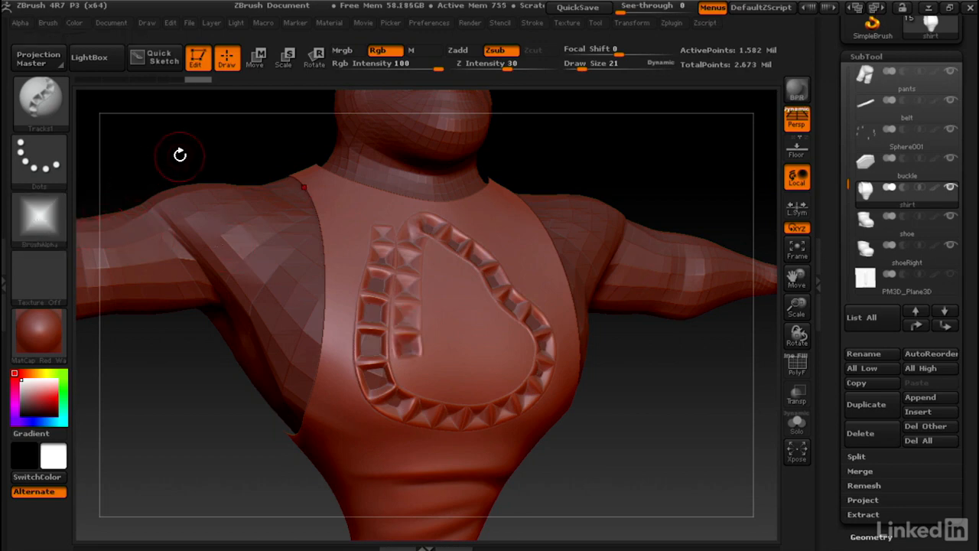
pyautogui.hotkey('ctrl', 'z')
# - Assign the PM3D_Plane3D stitch alpha to the Tracks1 brush, try a spiral stroke on the shirt's chest, and undo it
pyautogui.click(50, 222)
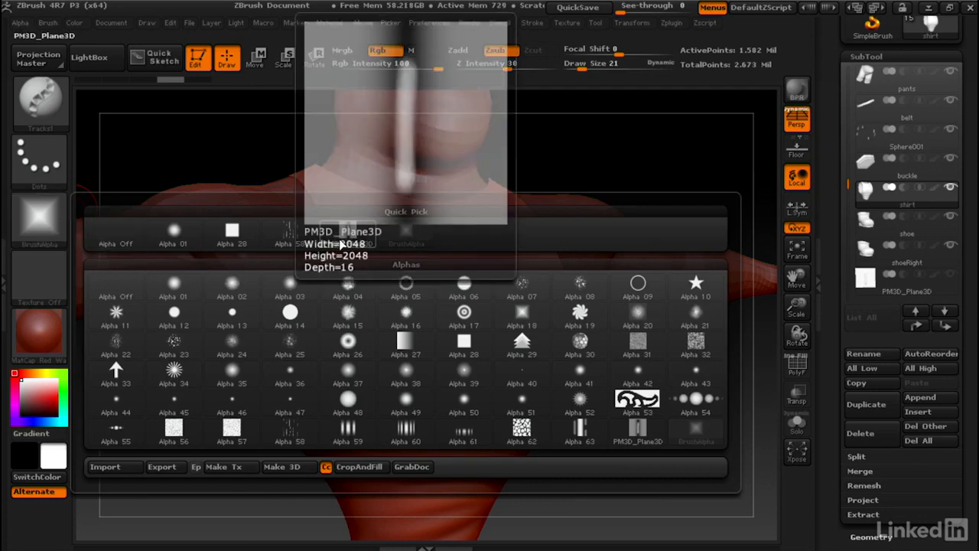
pyautogui.click(344, 237)
pyautogui.moveTo(373, 231)
pyautogui.mouseDown()
pyautogui.moveTo(366, 294)
pyautogui.moveTo(387, 341)
pyautogui.moveTo(466, 371)
pyautogui.moveTo(526, 343)
pyautogui.moveTo(545, 294)
pyautogui.moveTo(514, 260)
pyautogui.moveTo(459, 260)
pyautogui.moveTo(442, 308)
pyautogui.moveTo(484, 331)
pyautogui.moveTo(507, 305)
pyautogui.moveTo(490, 287)
pyautogui.mouseUp()
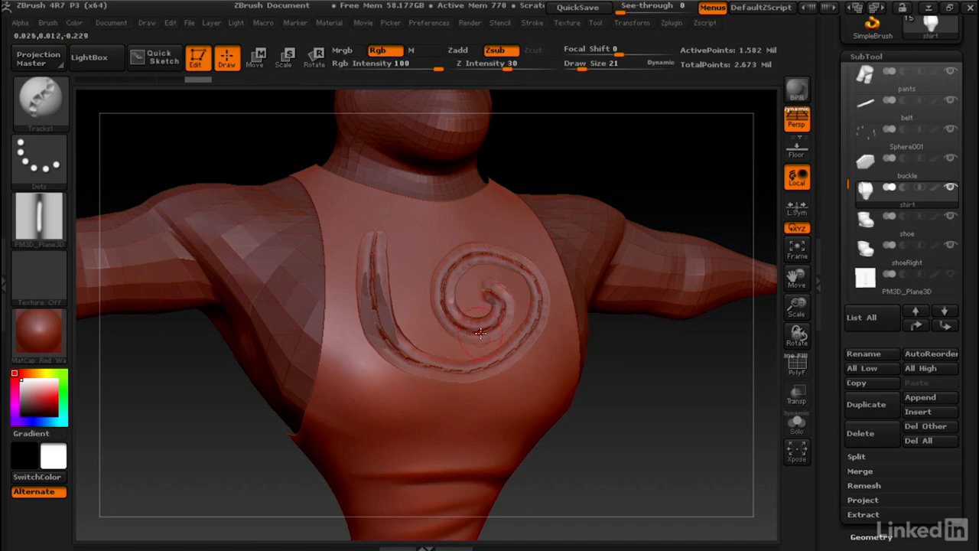
pyautogui.moveTo(477, 301)
pyautogui.mouseDown(button='right')
pyautogui.moveTo(489, 307)
pyautogui.moveTo(489, 275)
pyautogui.mouseUp(button='right')
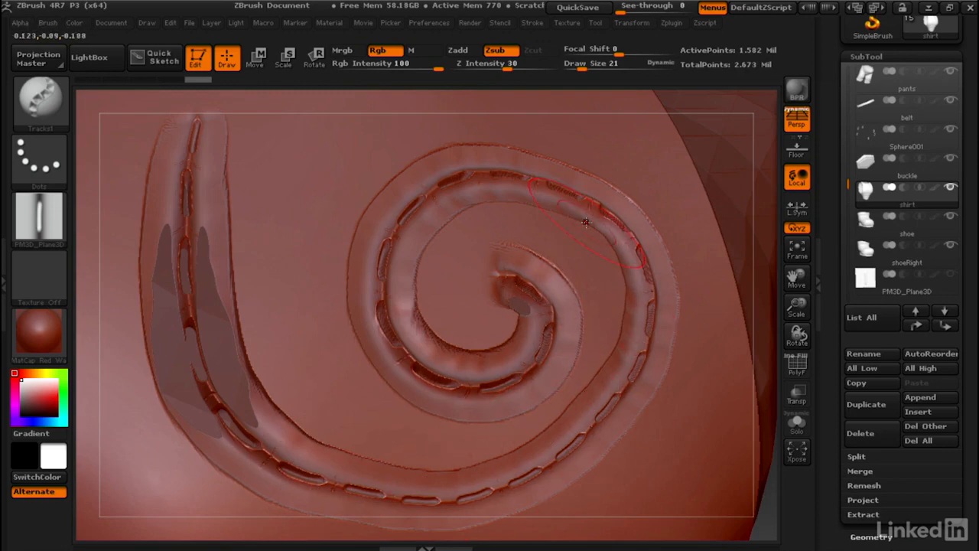
pyautogui.keyDown('alt'); pyautogui.moveTo(536, 259); pyautogui.dragTo(531, 225, button='right'); pyautogui.keyUp('alt')
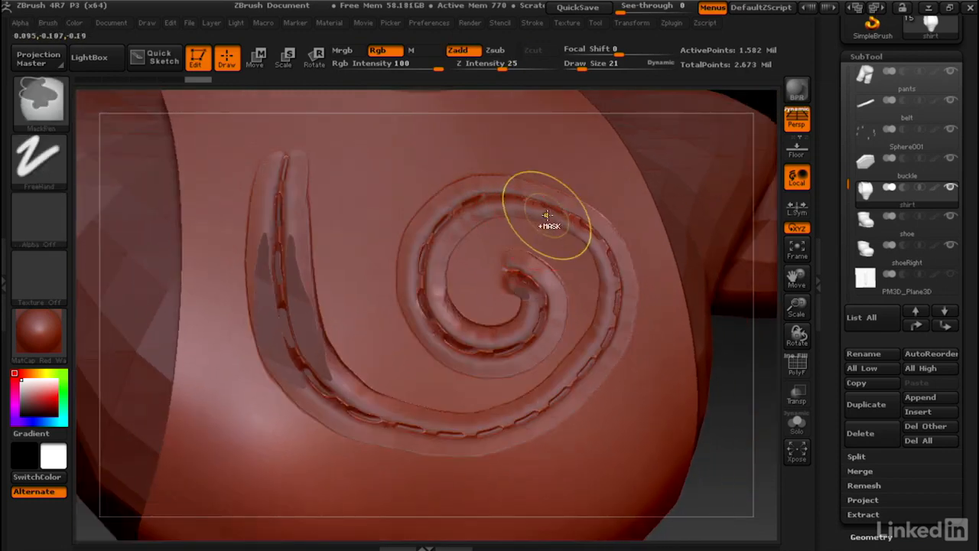
pyautogui.hotkey('ctrl', 'z')
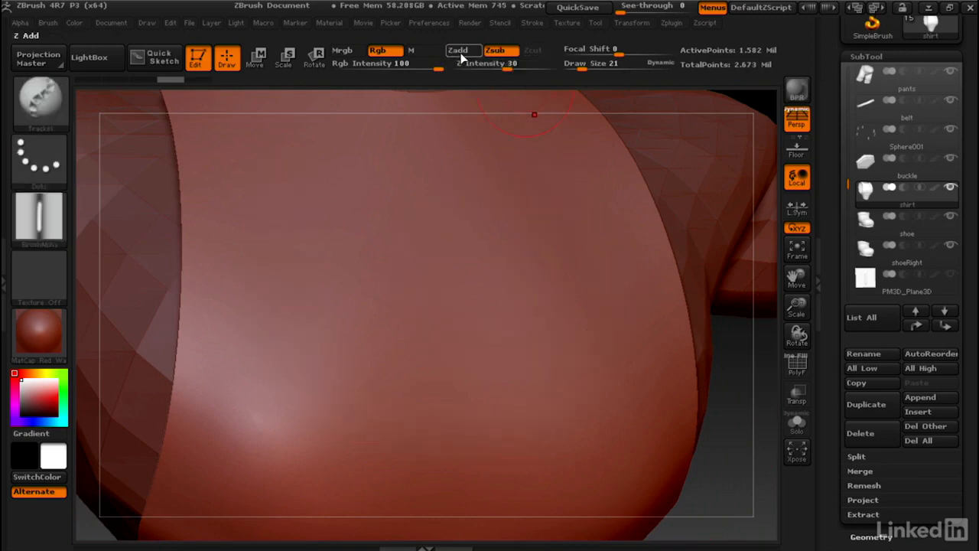
# - Switch the brush to Zadd, try one curved stitch stroke down the shirt's chest, and undo it
pyautogui.click(459, 50)
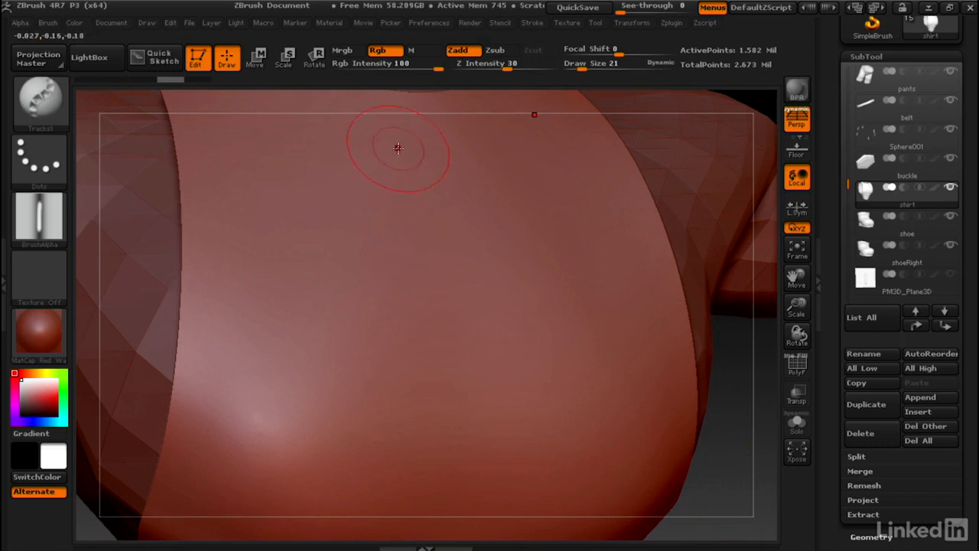
pyautogui.moveTo(395, 147)
pyautogui.mouseDown()
pyautogui.moveTo(323, 307)
pyautogui.moveTo(303, 426)
pyautogui.moveTo(404, 487)
pyautogui.mouseUp()
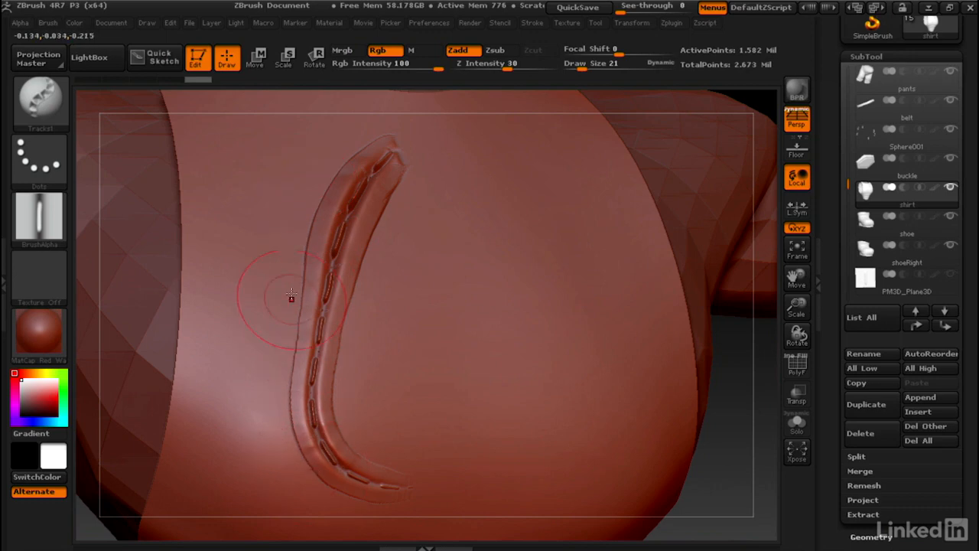
pyautogui.press('ctrl')
pyautogui.hotkey('ctrl', 'z')
pyautogui.hotkey('ctrl', 'z')
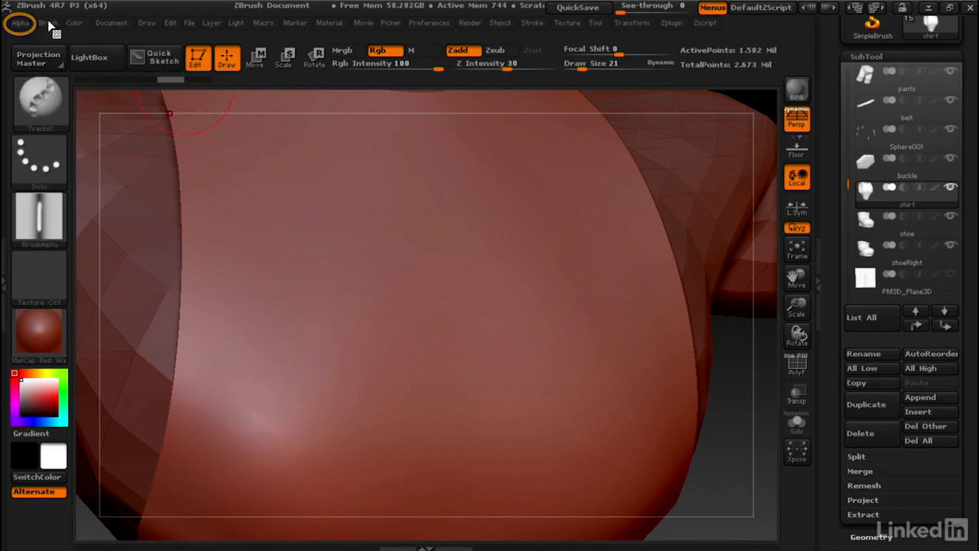
# - Modify the brush's stitch alpha by turning off Maximize Range and setting MidValue to 50
pyautogui.click(22, 23)
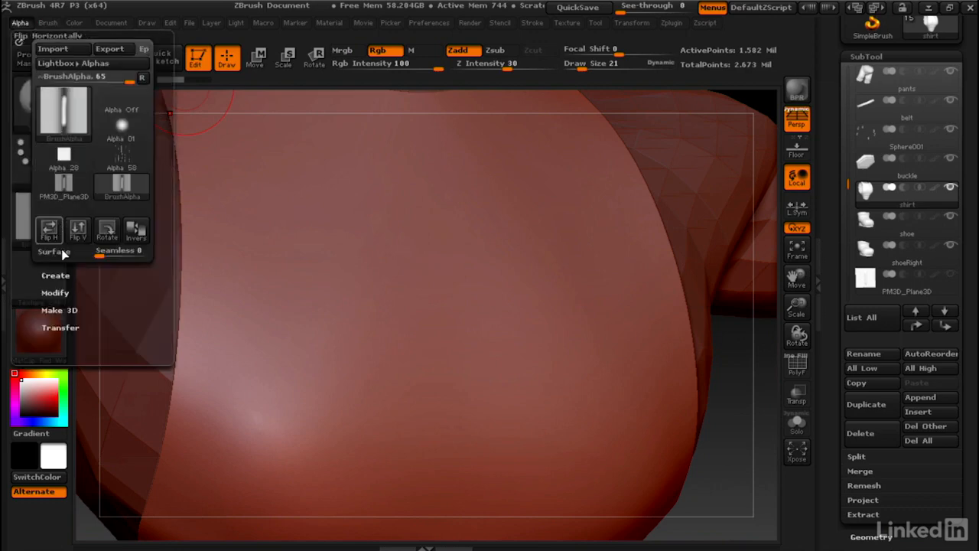
pyautogui.click(54, 293)
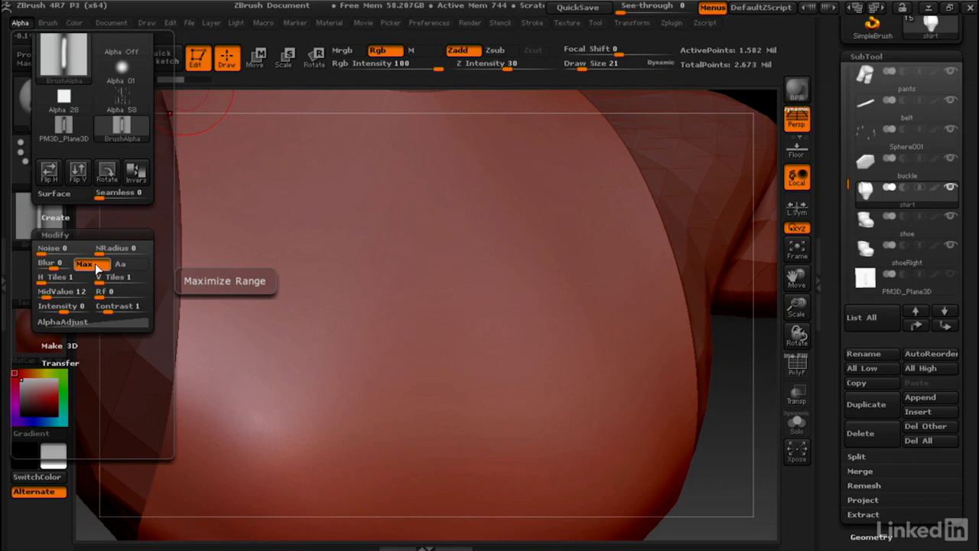
pyautogui.click(97, 266)
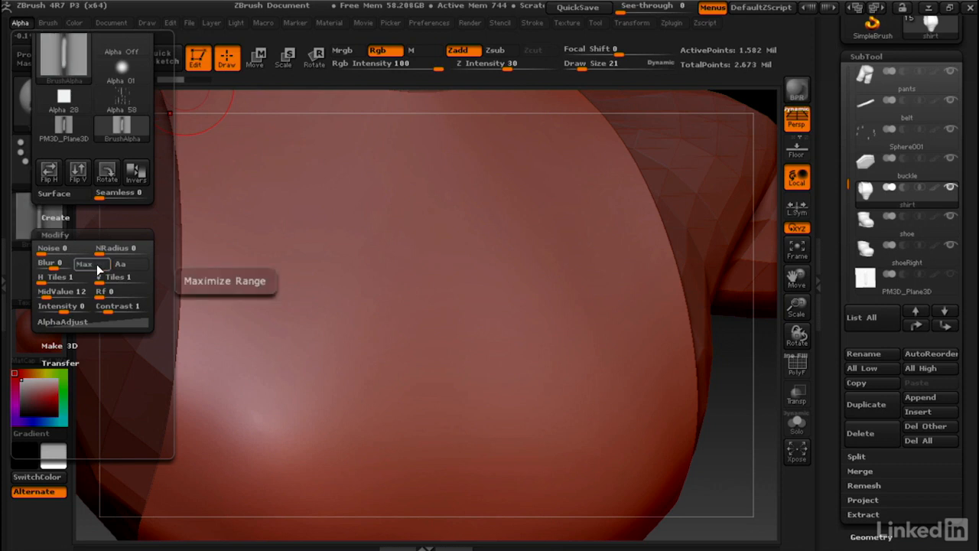
pyautogui.moveTo(47, 297); pyautogui.dragTo(58, 297)
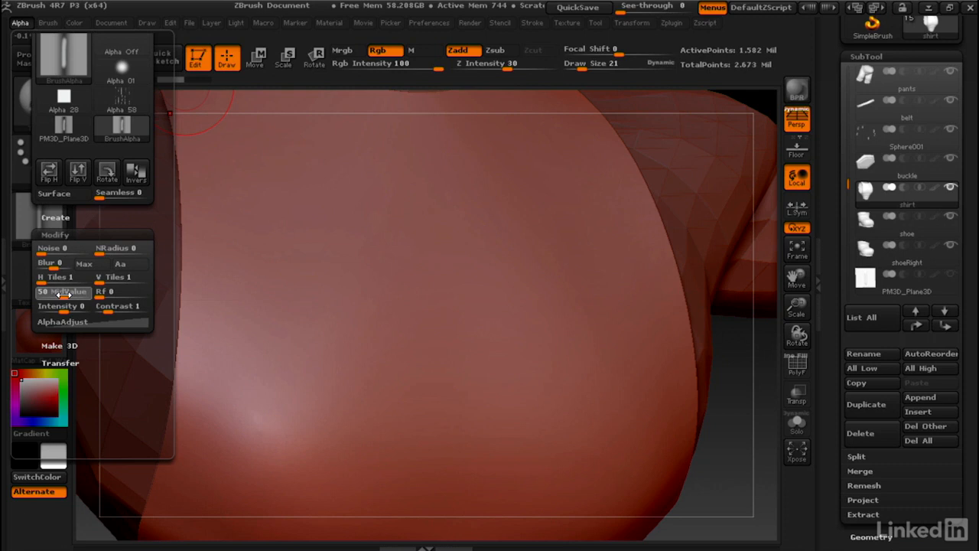
pyautogui.click(63, 294)
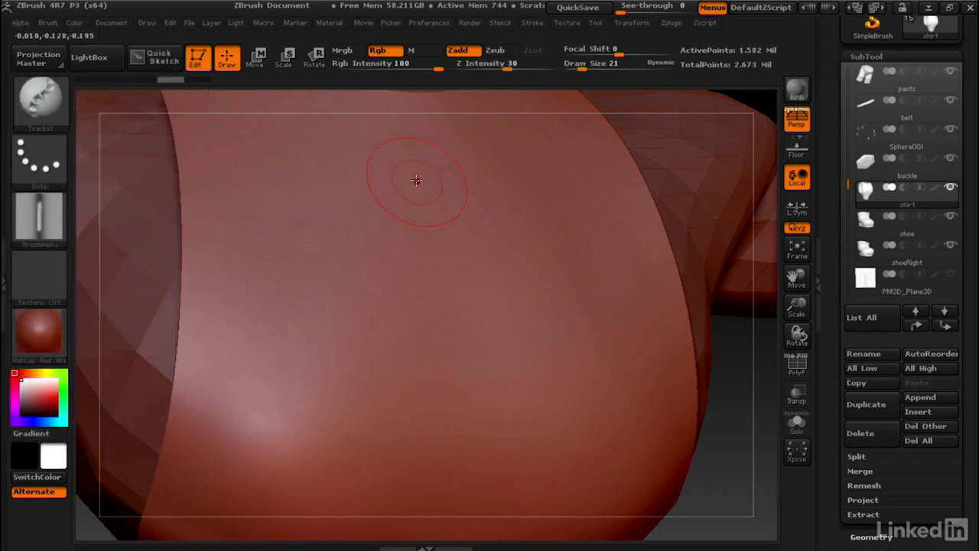
# - Try the adjusted stitch alpha with two long looping strokes across the shirt's chest, and undo them
pyautogui.moveTo(321, 154)
pyautogui.mouseDown()
pyautogui.moveTo(301, 207)
pyautogui.moveTo(294, 305)
pyautogui.moveTo(311, 403)
pyautogui.moveTo(413, 448)
pyautogui.moveTo(520, 329)
pyautogui.moveTo(398, 213)
pyautogui.mouseUp()
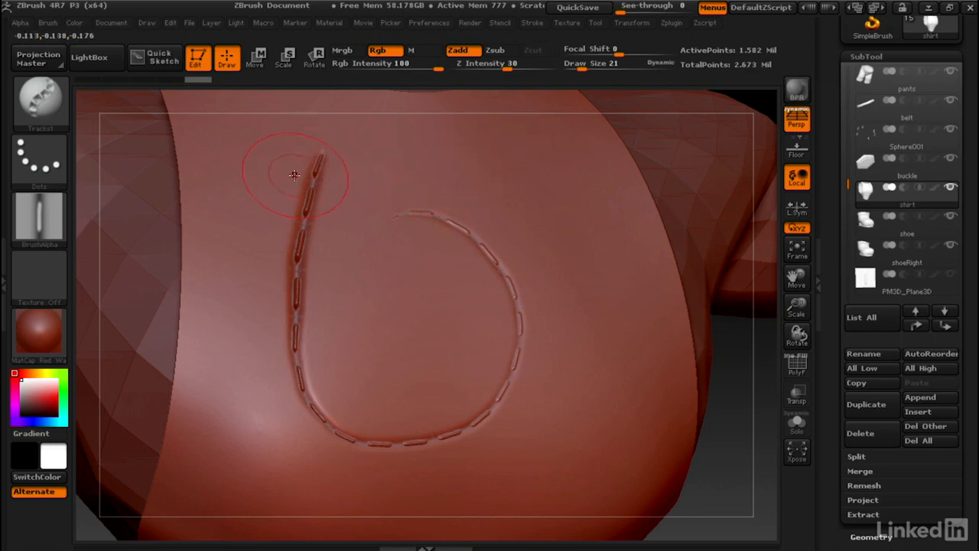
pyautogui.moveTo(264, 169)
pyautogui.mouseDown()
pyautogui.moveTo(233, 333)
pyautogui.moveTo(235, 428)
pyautogui.moveTo(277, 481)
pyautogui.moveTo(346, 482)
pyautogui.mouseUp()
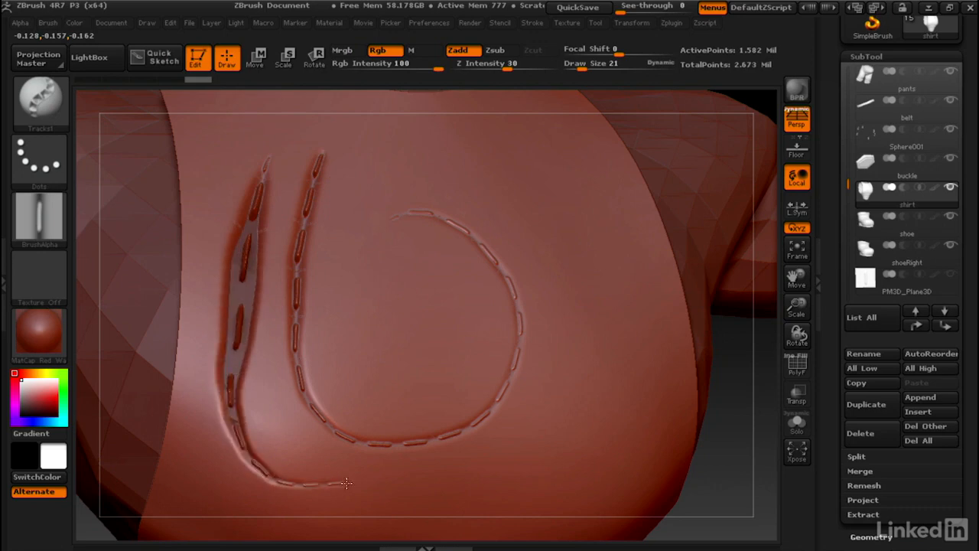
pyautogui.moveTo(470, 459); pyautogui.dragTo(526, 401)
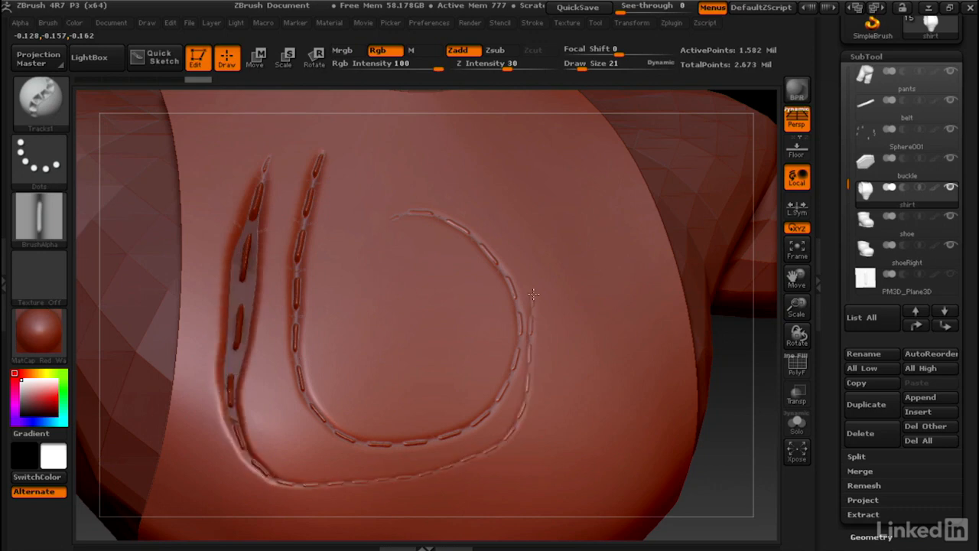
pyautogui.moveTo(439, 190)
pyautogui.mouseDown()
pyautogui.moveTo(437, 105)
pyautogui.moveTo(490, 113)
pyautogui.mouseUp()
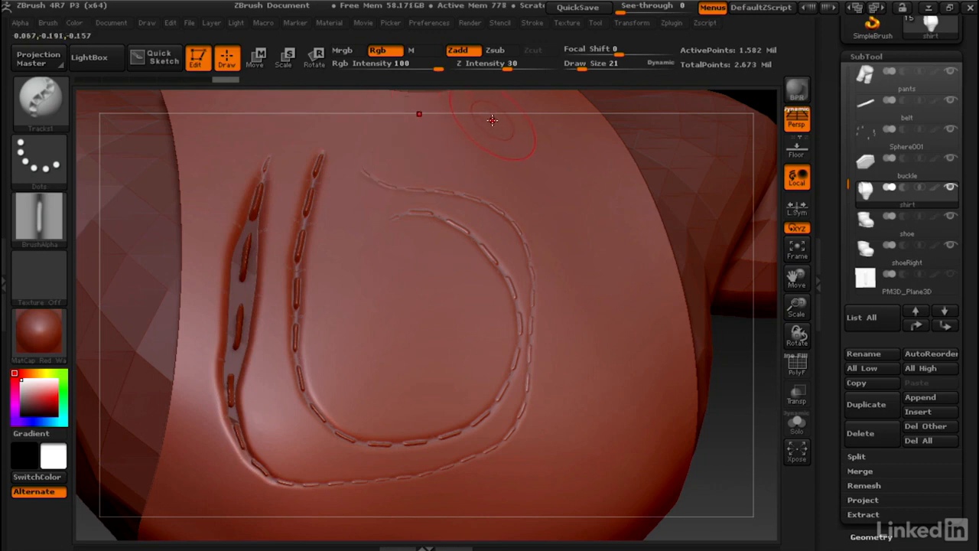
pyautogui.hotkey('ctrl', 'z')
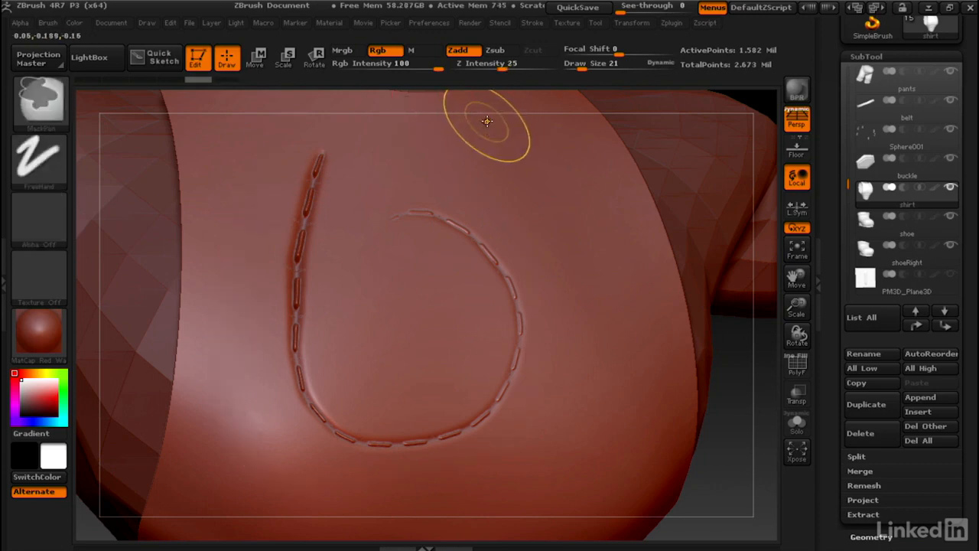
pyautogui.hotkey('ctrl', 'z')
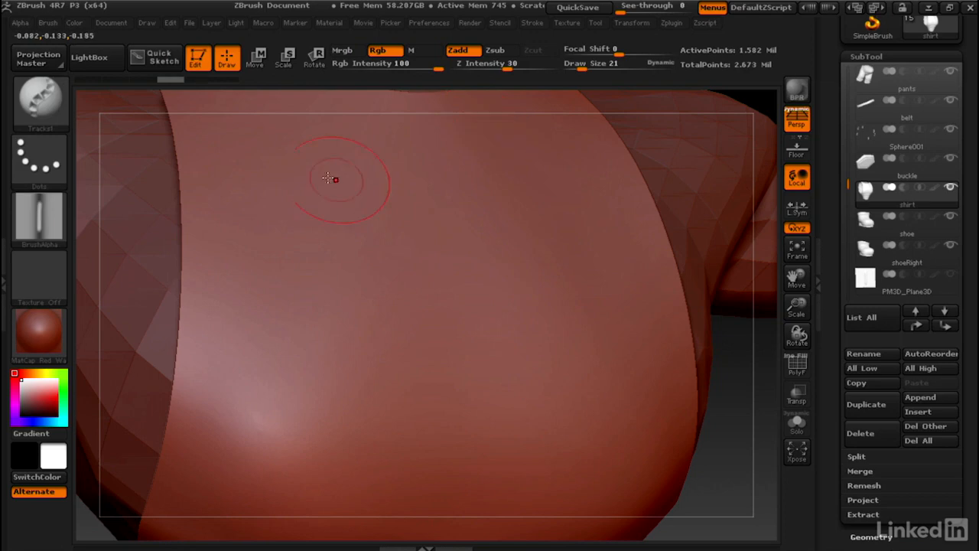
# - Turn off the global tablet pressure settings for the Tracks1 brush and flatten its Size pressure curve at the maximum
pyautogui.click(43, 24)
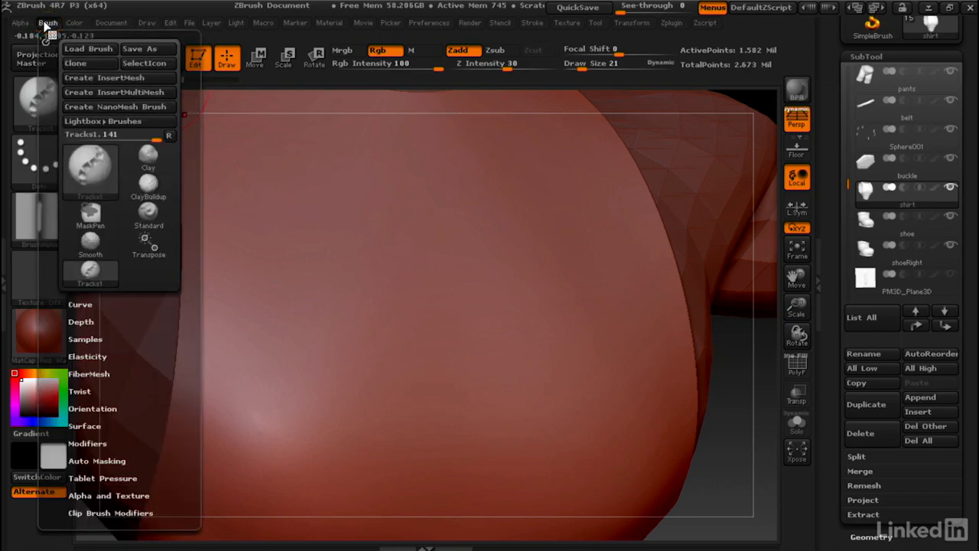
pyautogui.moveTo(56, 339); pyautogui.dragTo(59, 255)
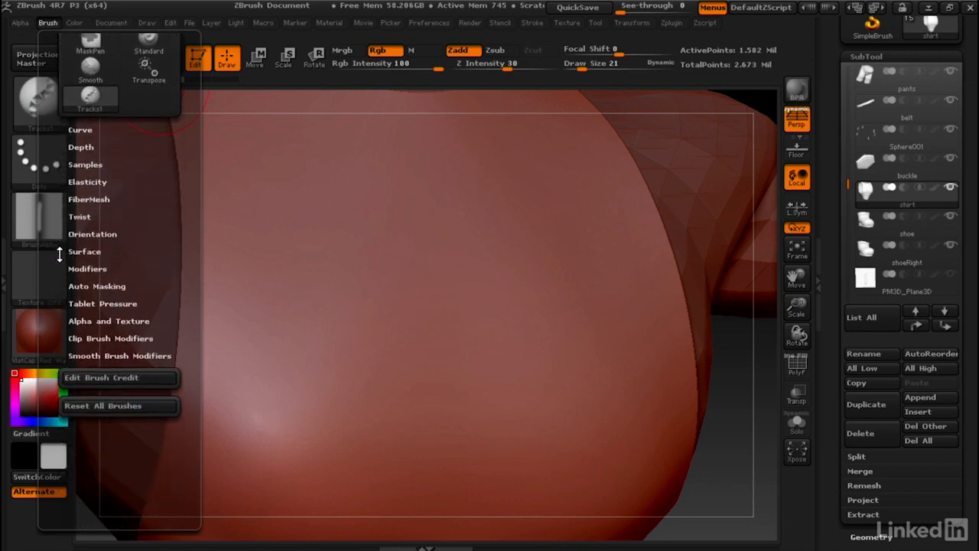
pyautogui.click(85, 303)
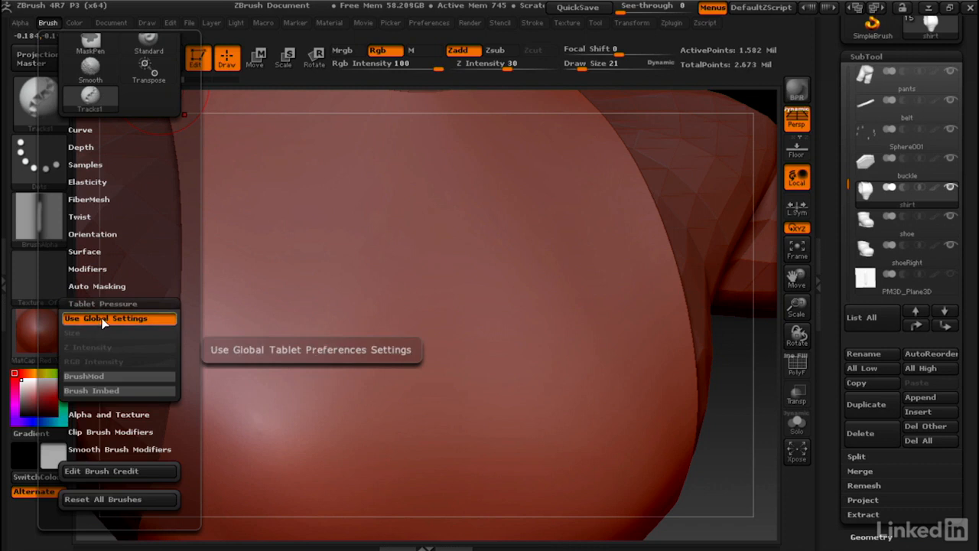
pyautogui.click(104, 322)
pyautogui.click(102, 332)
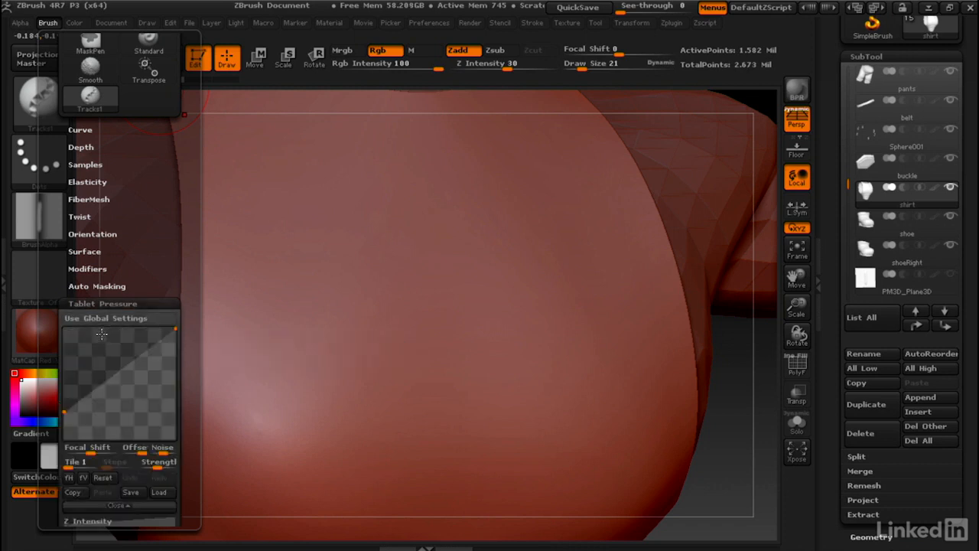
pyautogui.moveTo(65, 411); pyautogui.dragTo(61, 327)
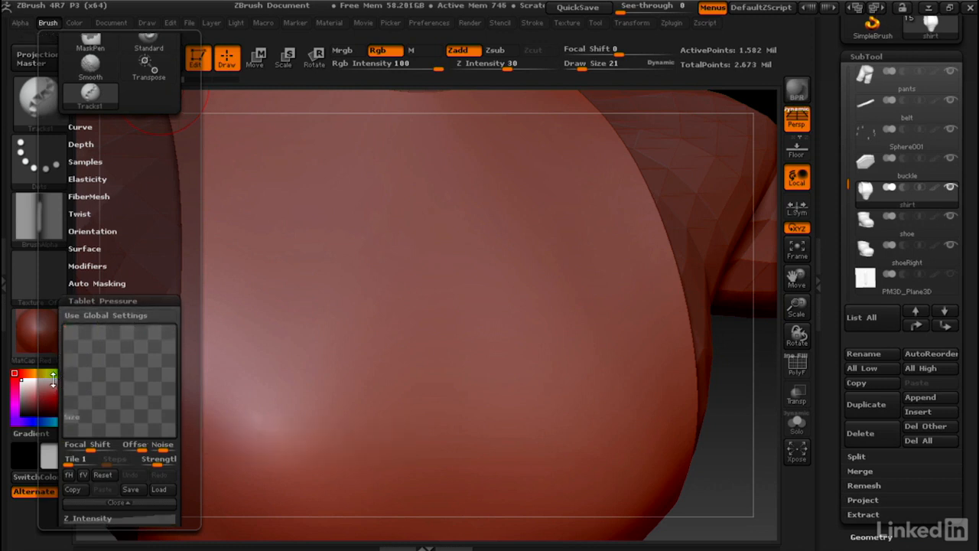
pyautogui.scroll(-3, 69, 365)
pyautogui.click(88, 426)
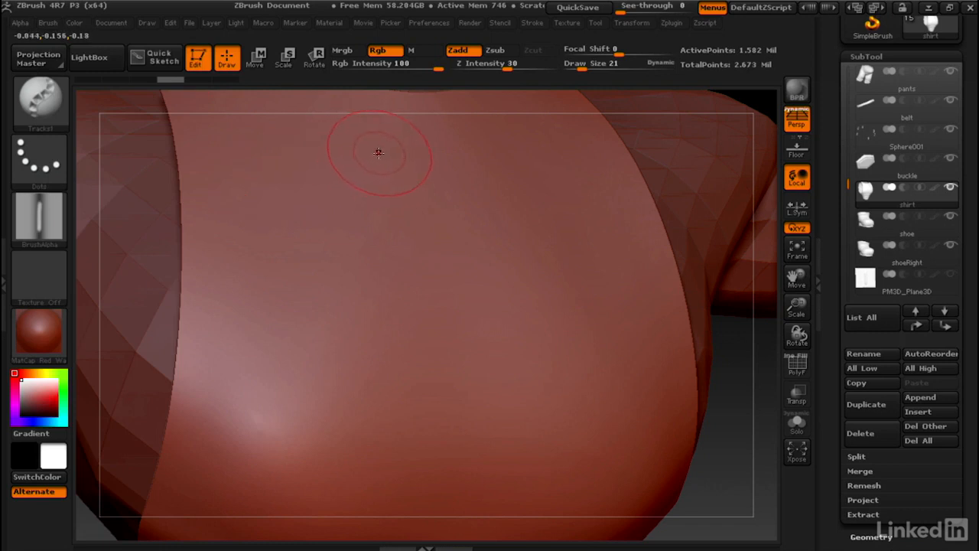
# - Try a winding stitch stroke on the shirt's chest, lower Z Intensity to 5 for another stroke, and undo both strokes
pyautogui.moveTo(262, 139)
pyautogui.mouseDown()
pyautogui.moveTo(274, 420)
pyautogui.moveTo(373, 427)
pyautogui.moveTo(451, 367)
pyautogui.moveTo(463, 291)
pyautogui.moveTo(401, 218)
pyautogui.moveTo(419, 147)
pyautogui.moveTo(459, 157)
pyautogui.mouseUp()
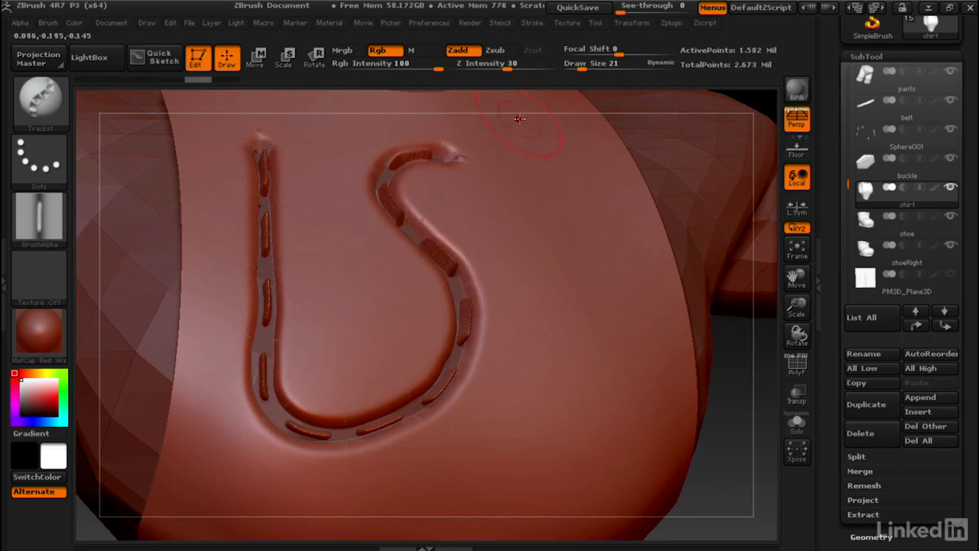
pyautogui.hotkey('ctrl', 'z')
pyautogui.moveTo(508, 65); pyautogui.dragTo(480, 66)
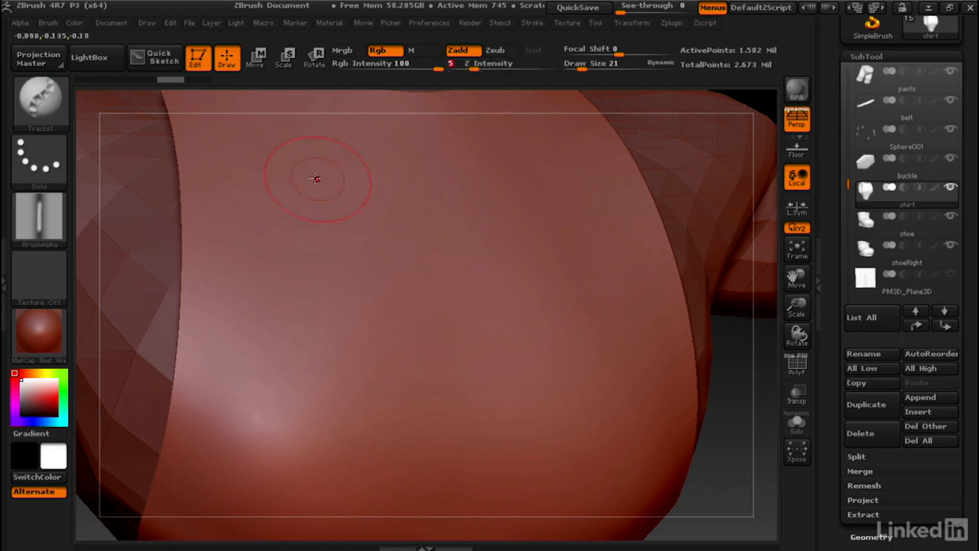
pyautogui.moveTo(296, 148); pyautogui.dragTo(290, 285)
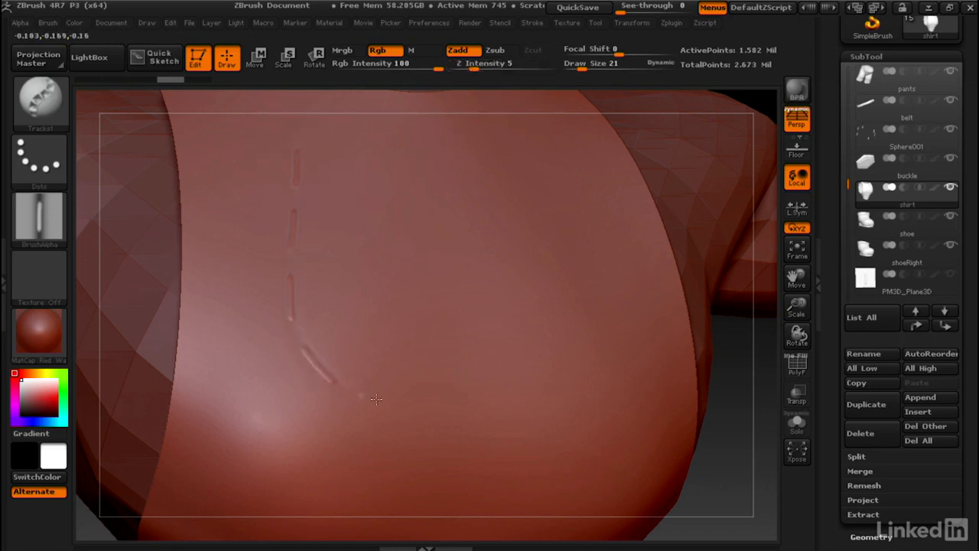
pyautogui.hotkey('ctrl', 'z')
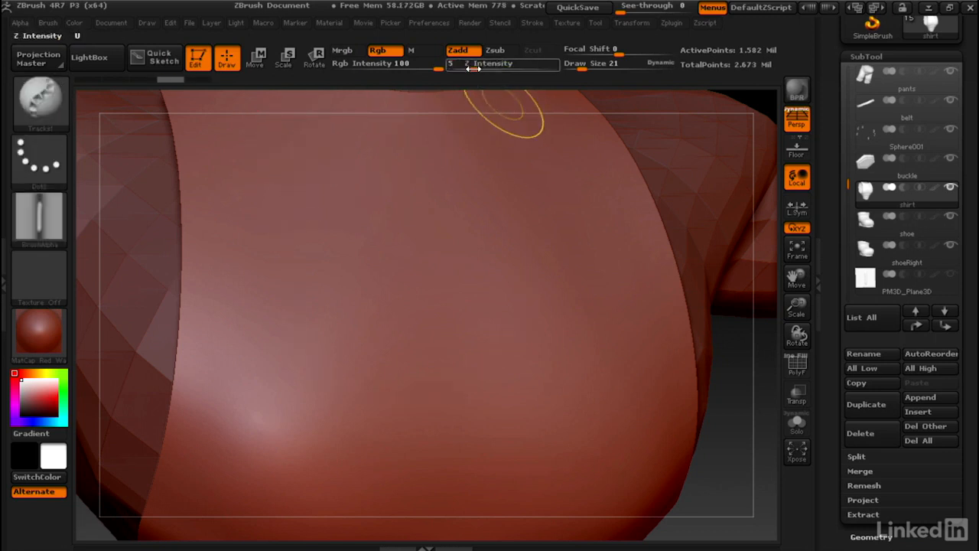
# - Raise Z Intensity to 13, try a long U-shaped stitch stroke across the shirt's chest, and undo it
pyautogui.moveTo(475, 66); pyautogui.dragTo(488, 66)
pyautogui.moveTo(268, 144)
pyautogui.mouseDown()
pyautogui.moveTo(297, 375)
pyautogui.moveTo(459, 417)
pyautogui.moveTo(530, 321)
pyautogui.mouseUp()
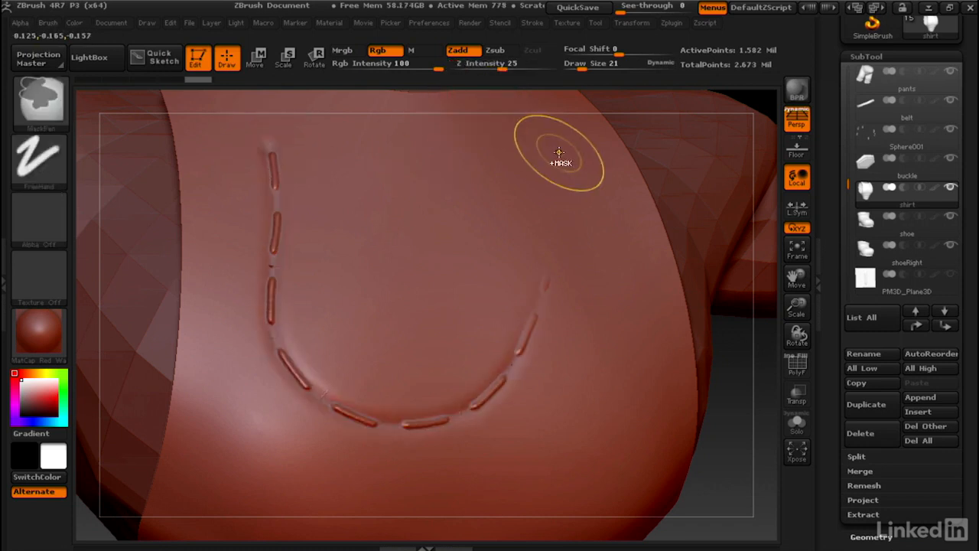
pyautogui.hotkey('ctrl', 'z')
# - Reduce Draw Size to 5, try a line of stitches along the shirt's front neckline, and undo it
pyautogui.moveTo(577, 67); pyautogui.dragTo(571, 67)
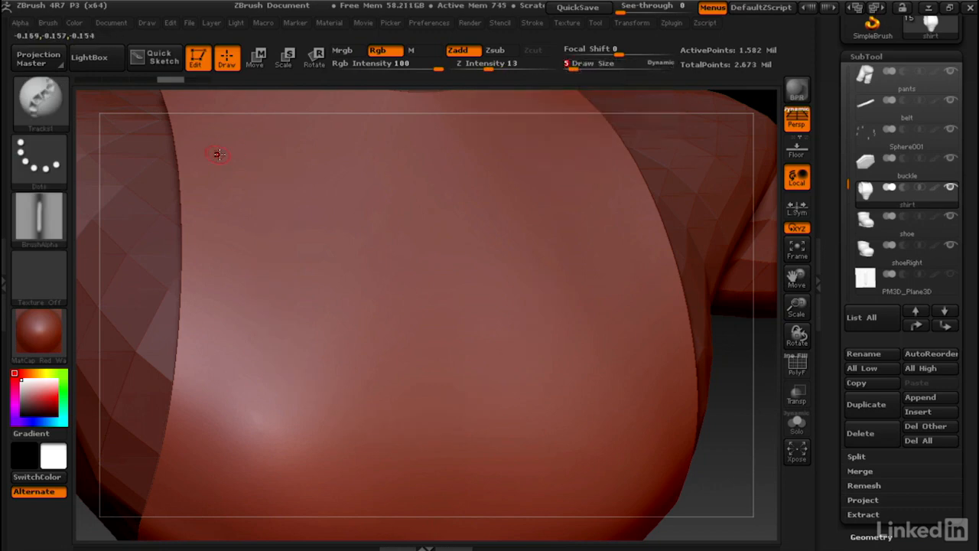
pyautogui.keyDown('alt'); pyautogui.moveTo(255, 147); pyautogui.dragTo(293, 186, button='right'); pyautogui.keyUp('alt')
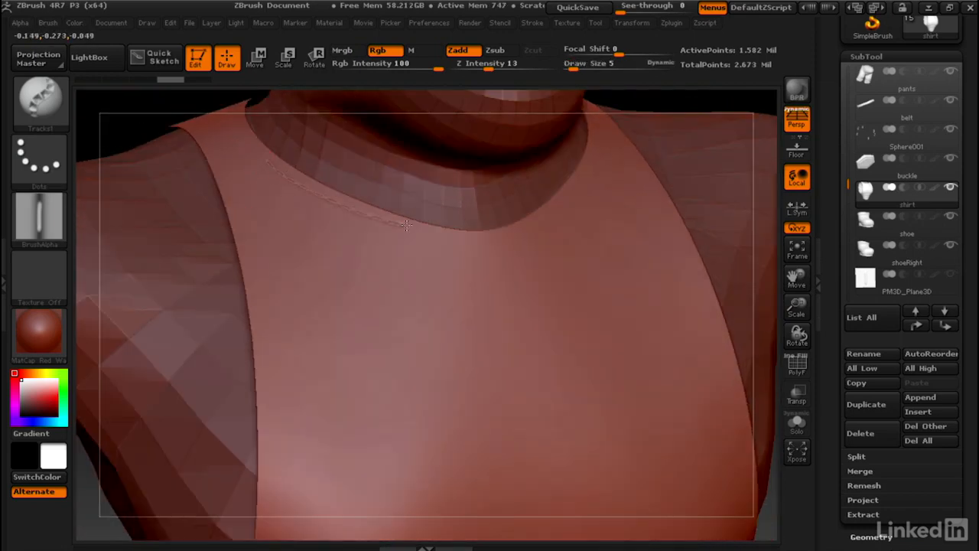
pyautogui.moveTo(515, 234); pyautogui.dragTo(583, 195)
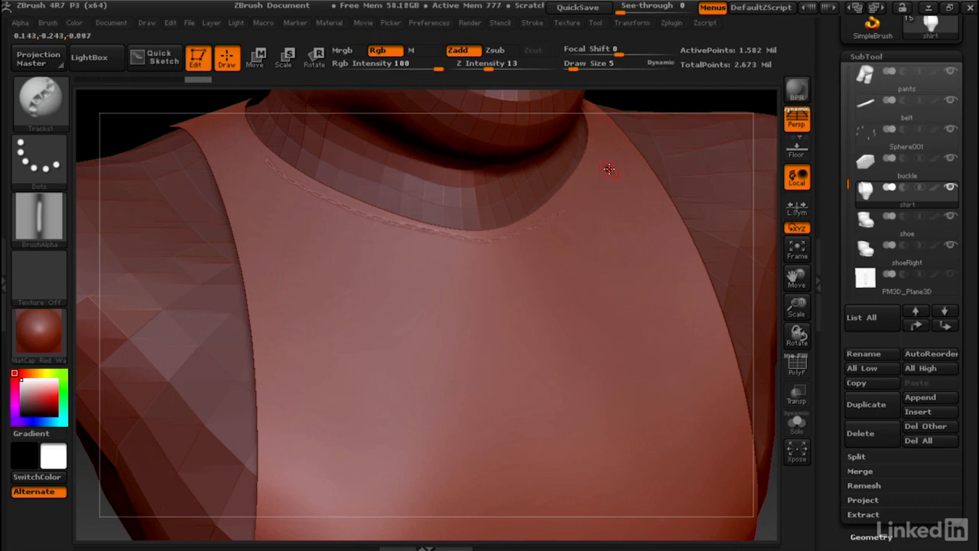
pyautogui.hotkey('ctrl', 'z')
# - Set Draw Size to 9 and turn on LazyMouse for the Tracks1 brush's stroke
pyautogui.moveTo(574, 69); pyautogui.dragTo(579, 69)
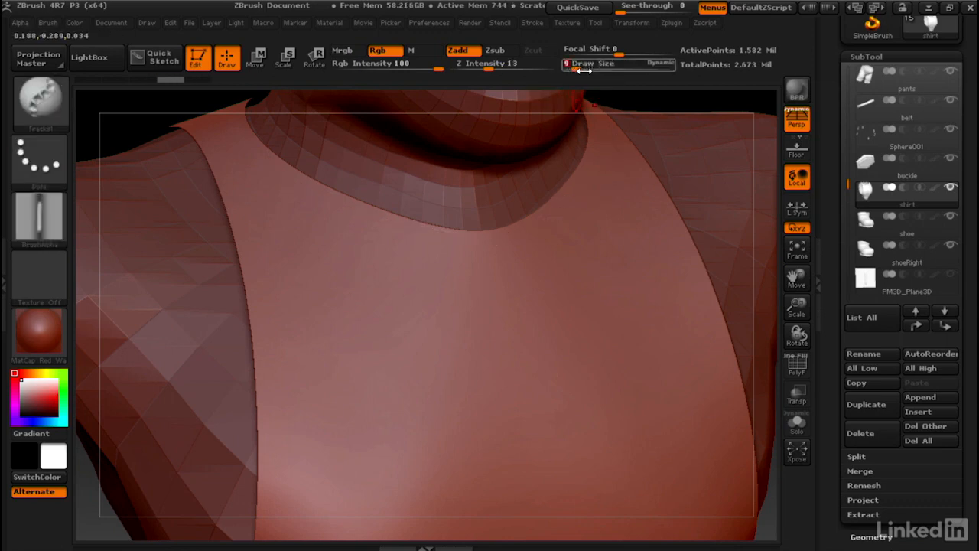
pyautogui.click(532, 23)
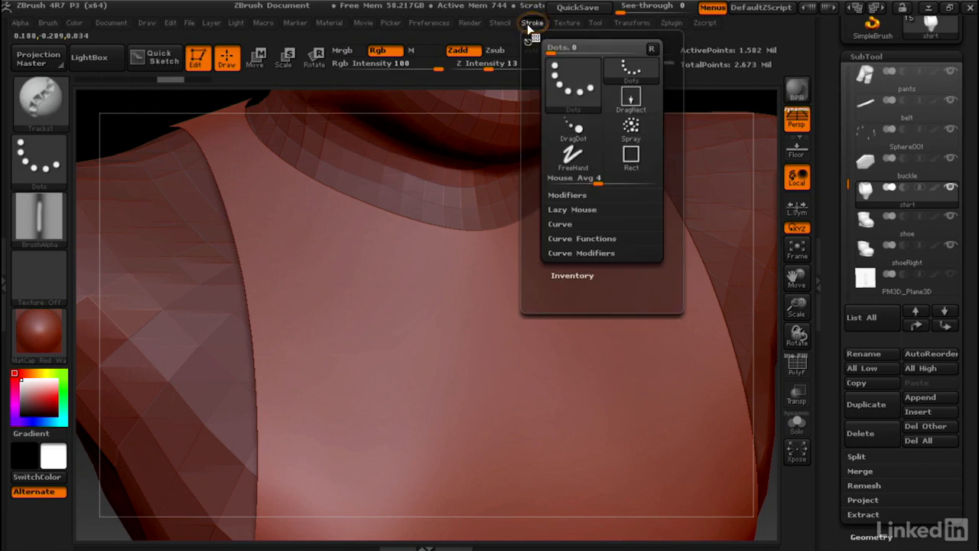
pyautogui.click(567, 211)
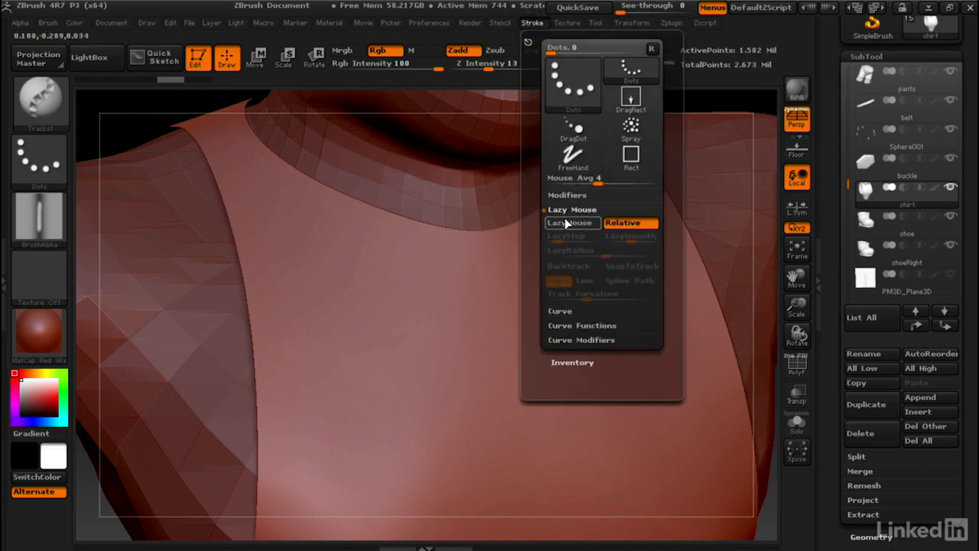
pyautogui.click(573, 221)
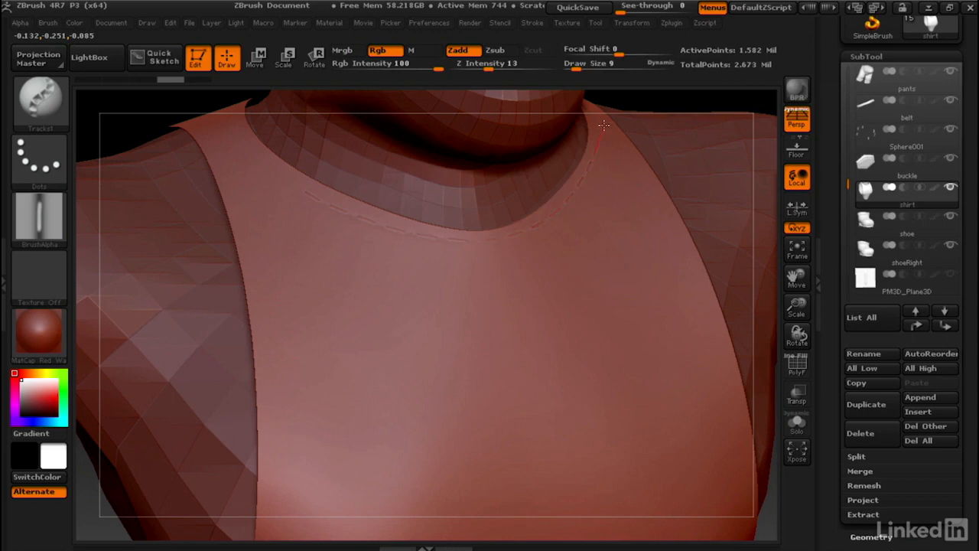
# - Try a LazyMouse-guided stitch stroke along the shirt's front neckline, and undo it
pyautogui.moveTo(603, 125); pyautogui.dragTo(596, 110)
pyautogui.hotkey('ctrl', 'z')
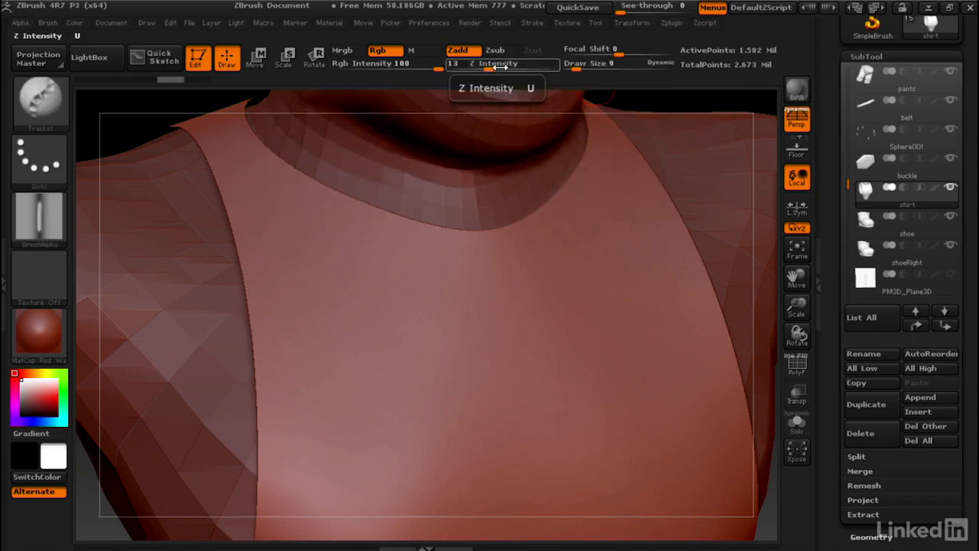
# - Raise Z Intensity to 23 and draw a row of stitches along the shirt's front neckline
pyautogui.moveTo(499, 68); pyautogui.dragTo(499, 68)
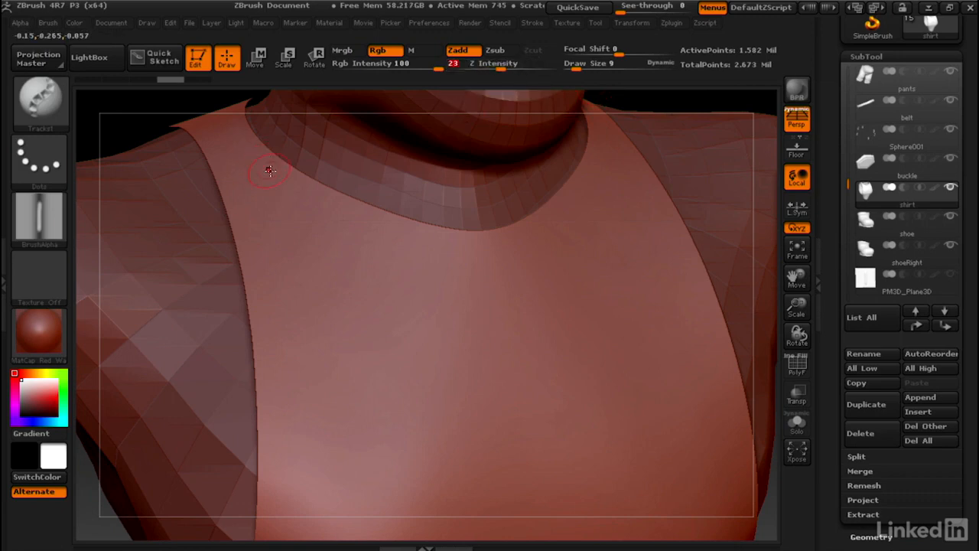
pyautogui.moveTo(259, 154); pyautogui.dragTo(283, 173)
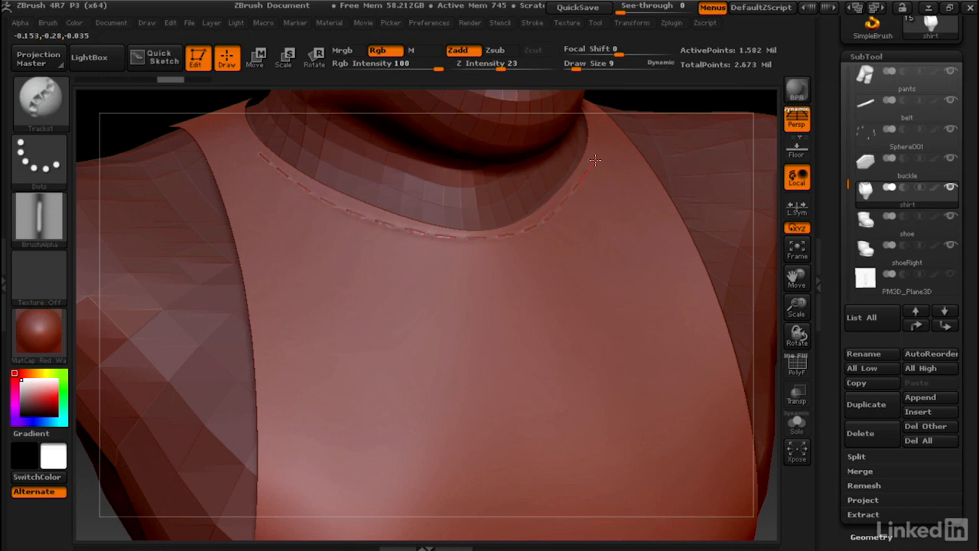
pyautogui.moveTo(603, 132); pyautogui.dragTo(593, 107)
# - Continue the row of stitches over the shoulder and around the back of the shirt's neckline
pyautogui.moveTo(230, 162)
pyautogui.mouseDown(button='right')
pyautogui.moveTo(429, 276)
pyautogui.moveTo(403, 267)
pyautogui.mouseUp(button='right')
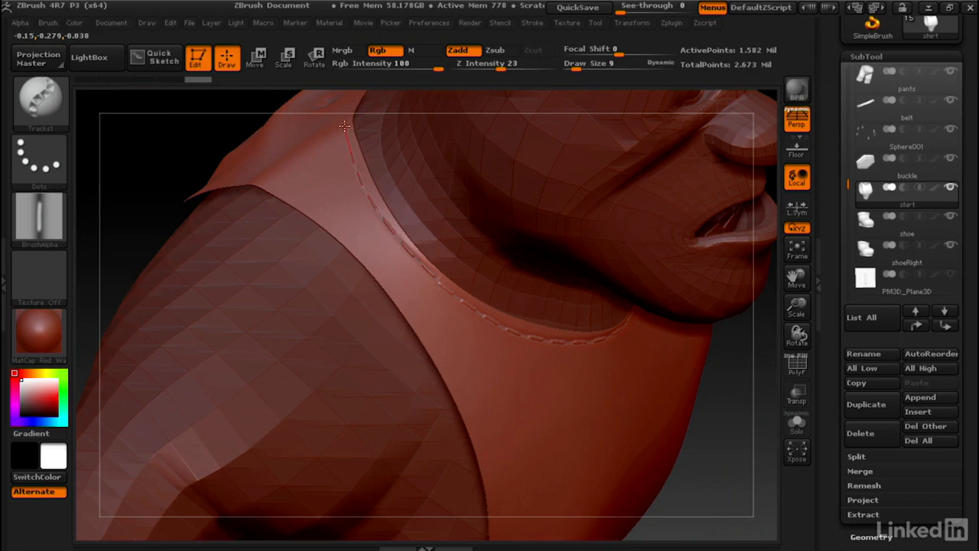
pyautogui.moveTo(344, 126); pyautogui.dragTo(336, 119)
pyautogui.moveTo(332, 160); pyautogui.dragTo(384, 244, button='right')
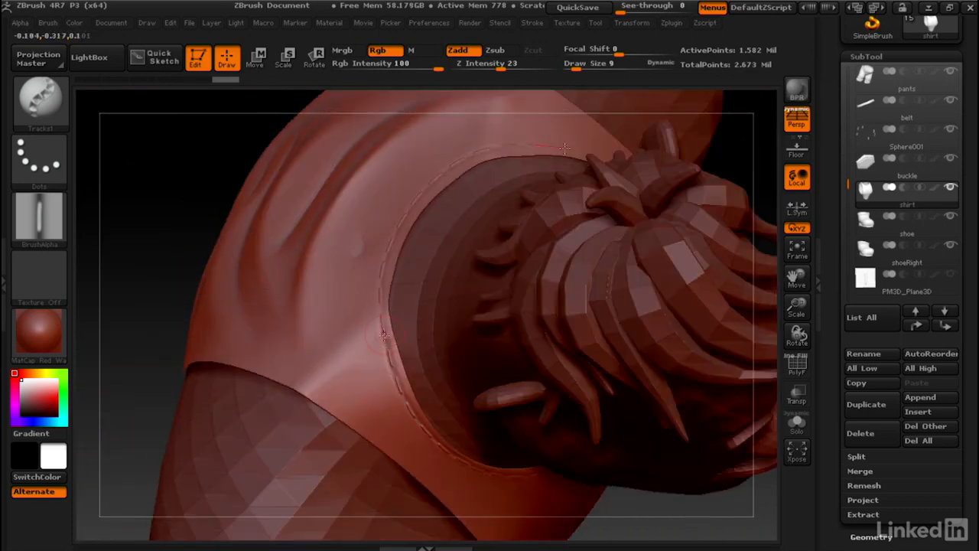
pyautogui.moveTo(591, 154); pyautogui.dragTo(596, 132)
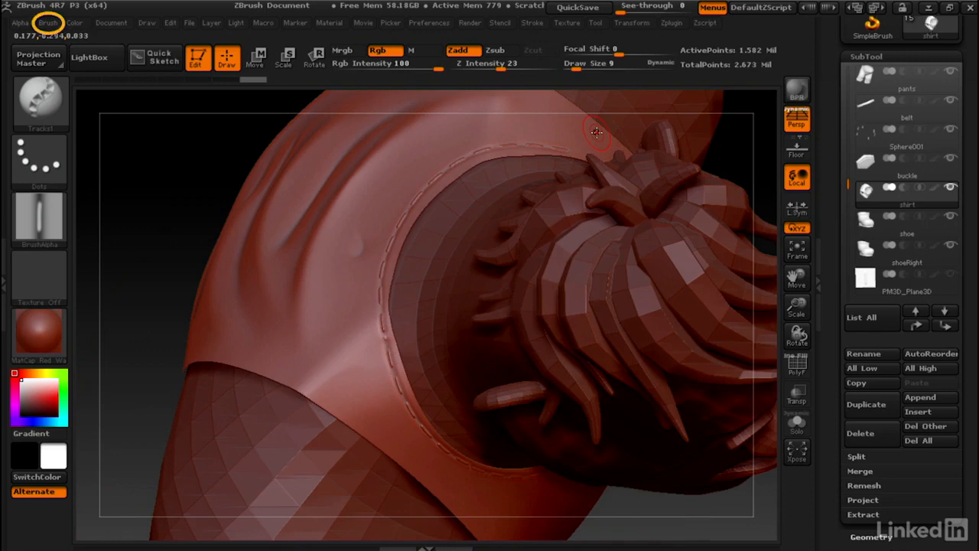
# - Start saving the current brush as a preset and browse to the Program Files (x86) folder on drive C
pyautogui.click(47, 28)
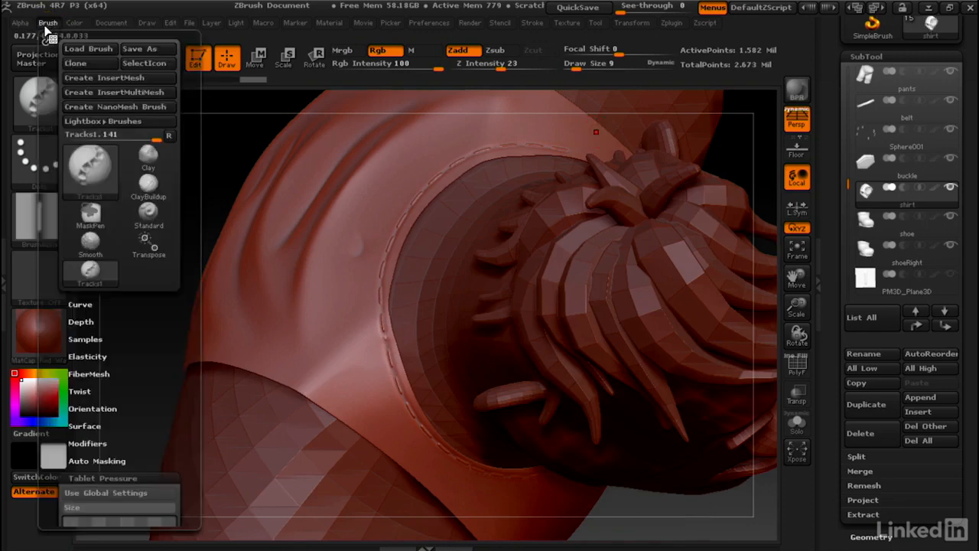
pyautogui.click(138, 50)
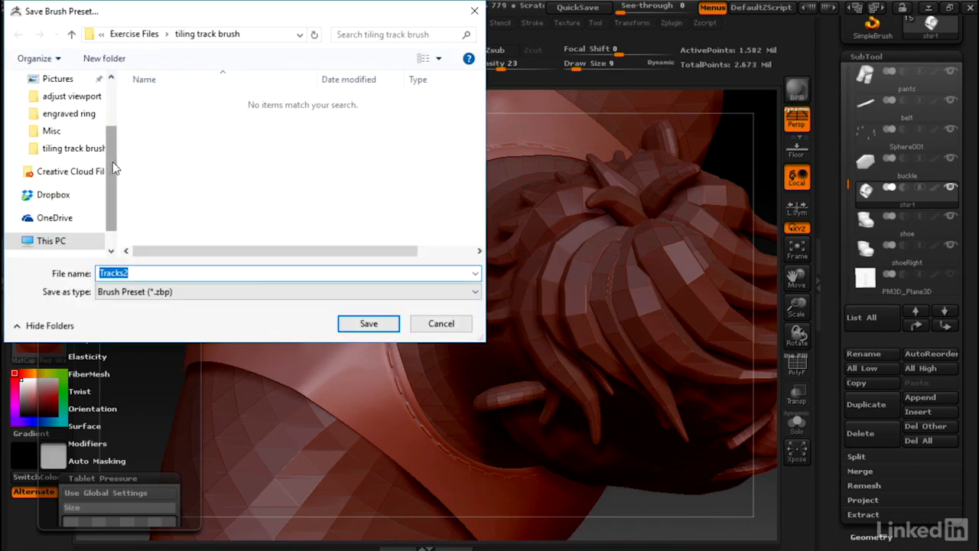
pyautogui.scroll(-2, 112, 162)
pyautogui.click(51, 205)
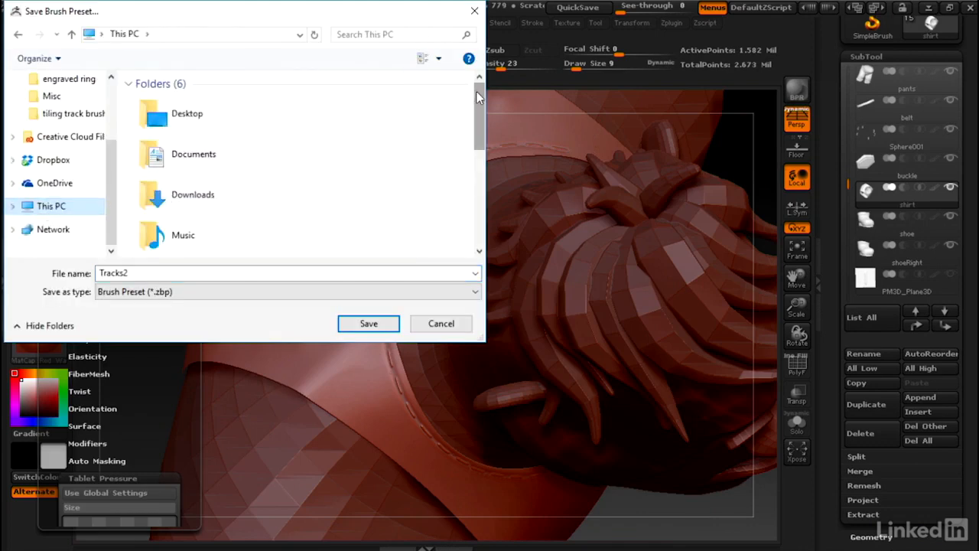
pyautogui.scroll(-5, 478, 115)
pyautogui.click(206, 124)
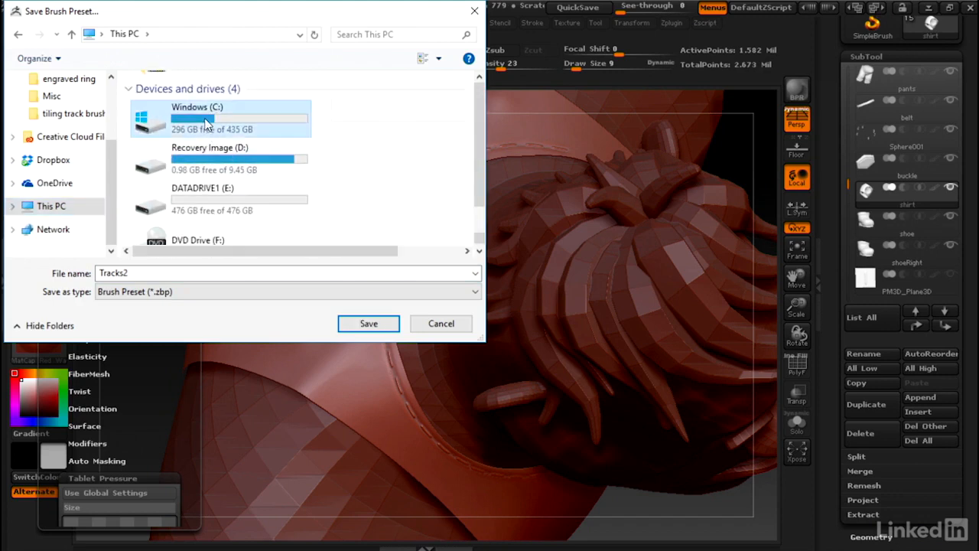
pyautogui.doubleClick(206, 125)
pyautogui.doubleClick(186, 165)
pyautogui.scroll(-1, 475, 110)
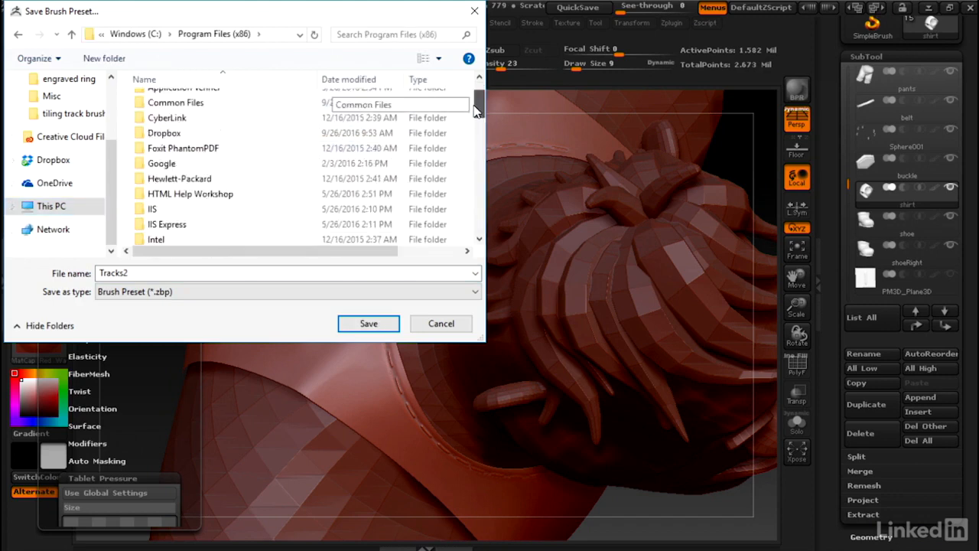
# - Choose the Pixologic\ZBrush 4R7\ZStartup\BrushPresets folder as the save location for the brush preset
pyautogui.moveTo(476, 111); pyautogui.dragTo(479, 181)
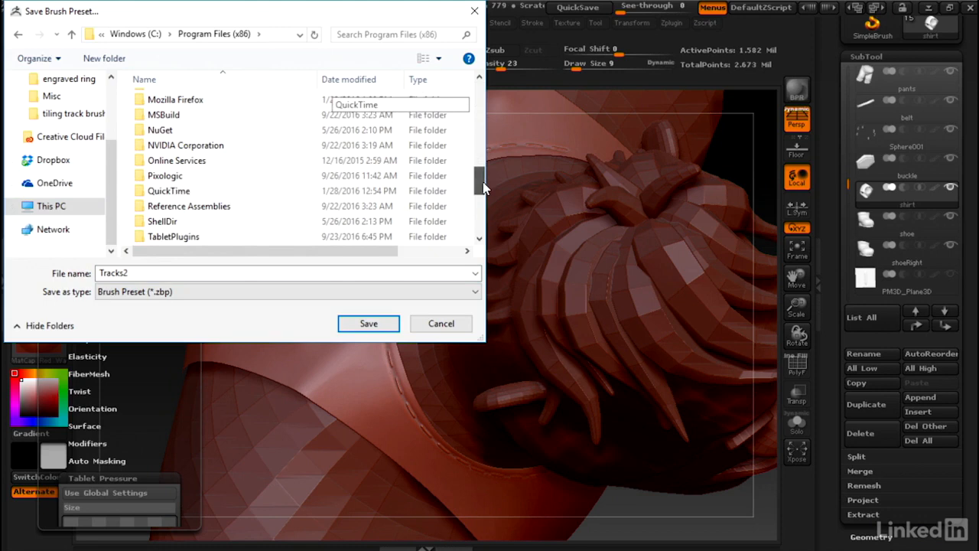
pyautogui.doubleClick(164, 172)
pyautogui.doubleClick(179, 107)
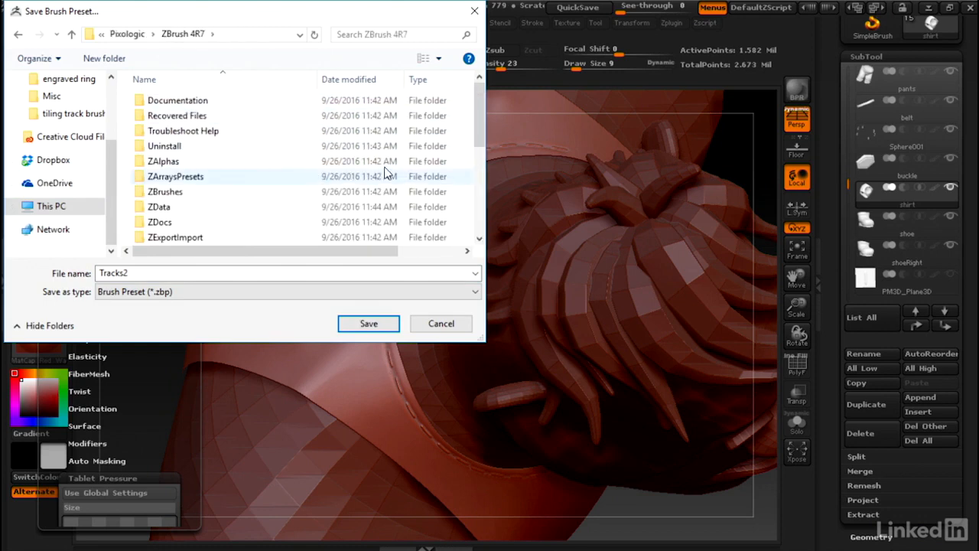
pyautogui.moveTo(478, 125); pyautogui.dragTo(479, 185)
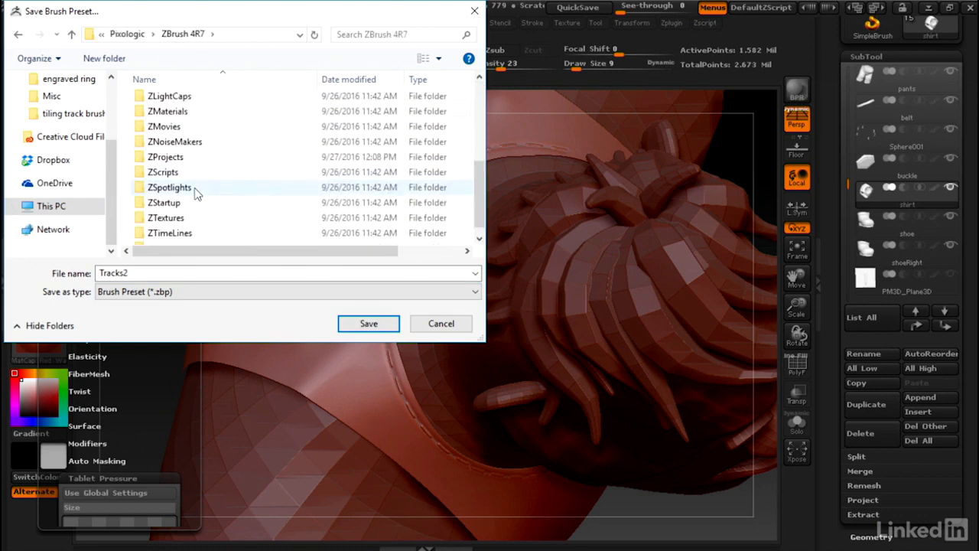
pyautogui.doubleClick(175, 202)
pyautogui.doubleClick(183, 116)
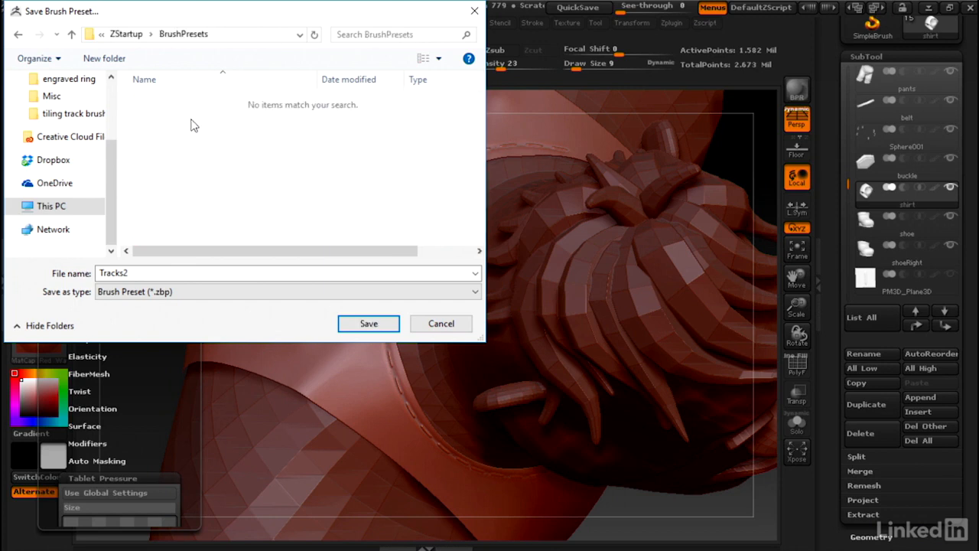
# - Name the brush preset "stitch" and save it in the BrushPresets folder
pyautogui.doubleClick(143, 274)
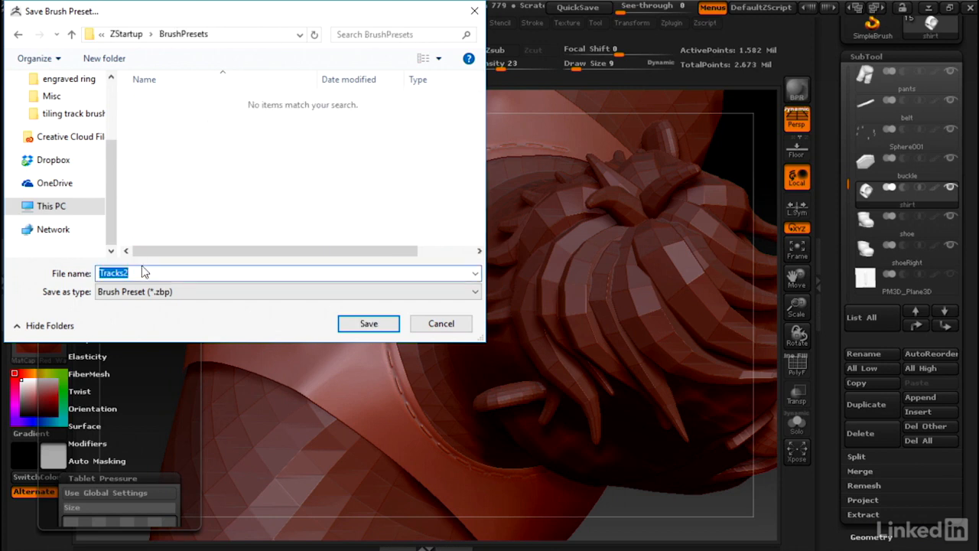
pyautogui.write('stitch')
pyautogui.click(382, 324)
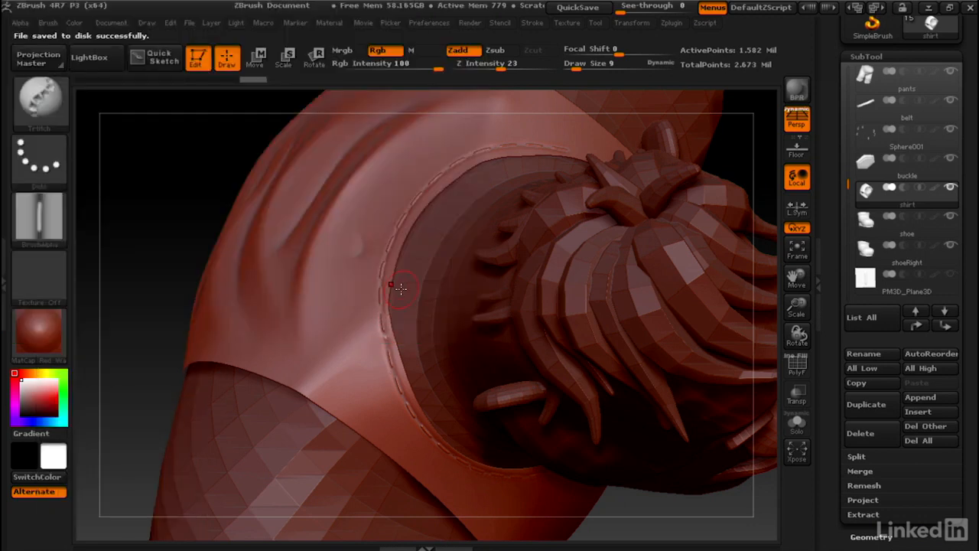